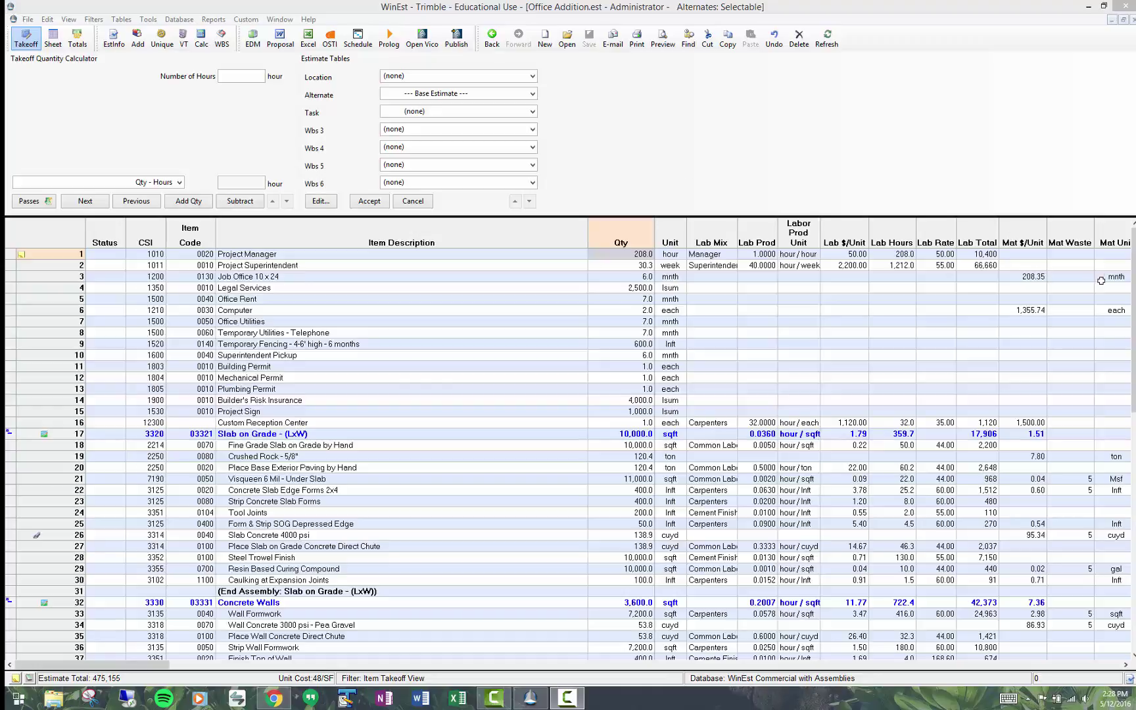
Scroll to rows 76–78 and select Roll Carpet - High (1,112.0 sqyd) to confirm alternate 02 Carpeting.
scroll(501, 635, down, 15)
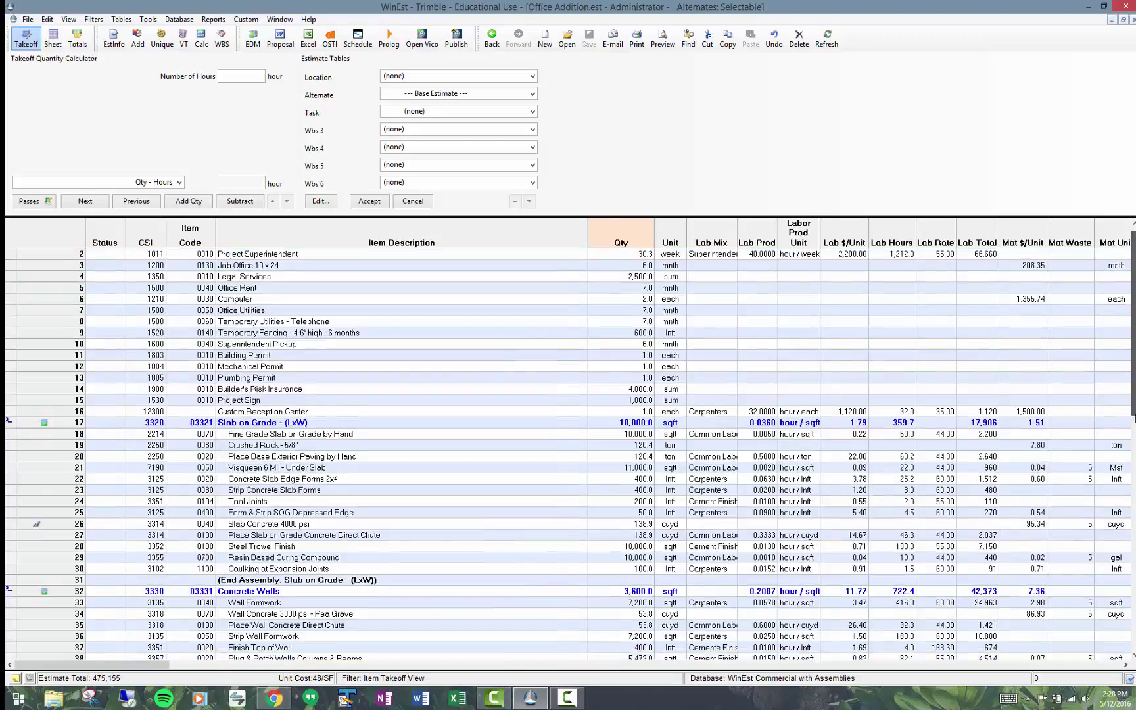
scroll(501, 635, down, 2)
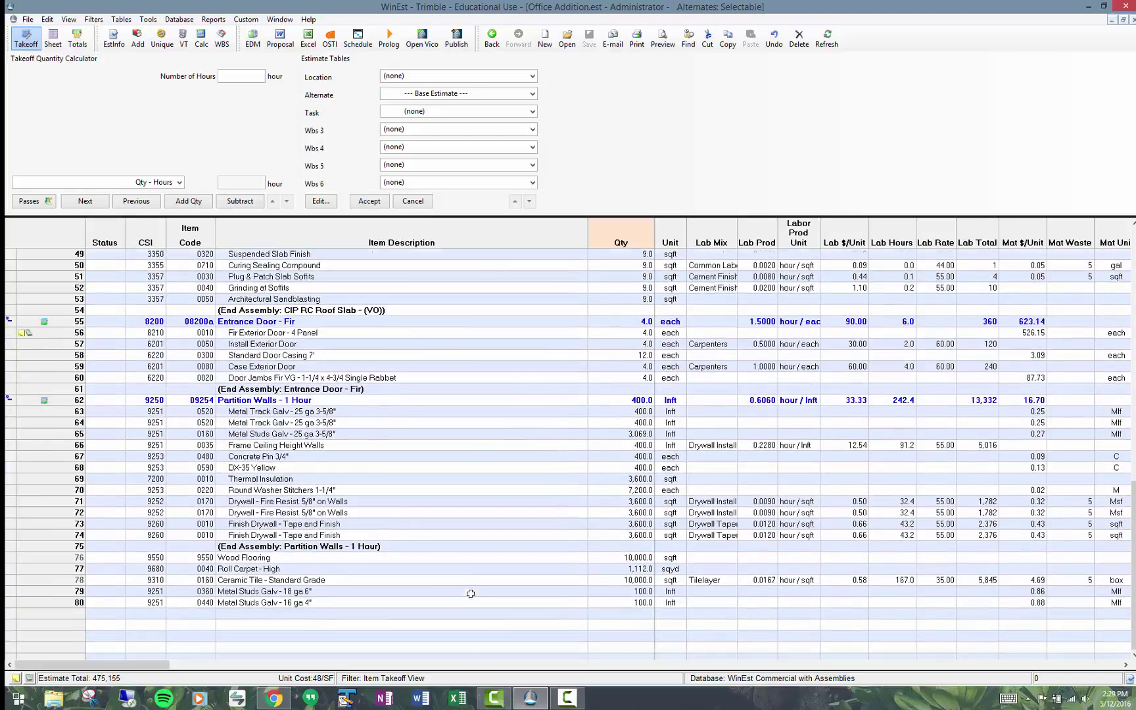
click(237, 565)
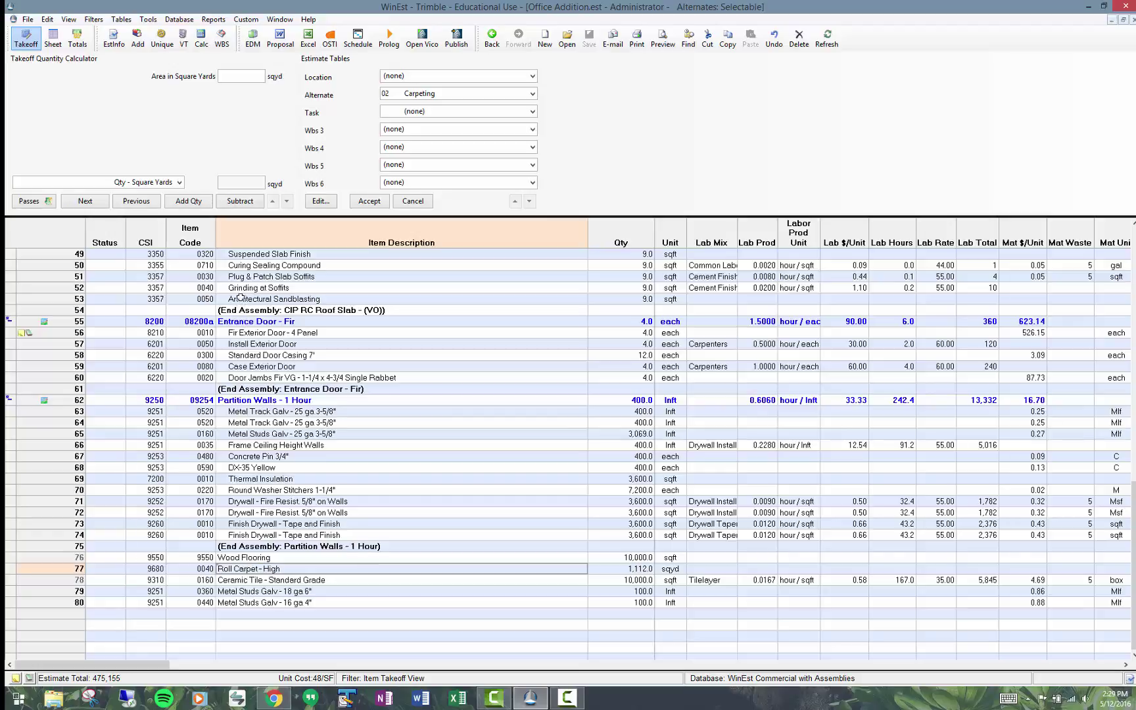
click(120, 20)
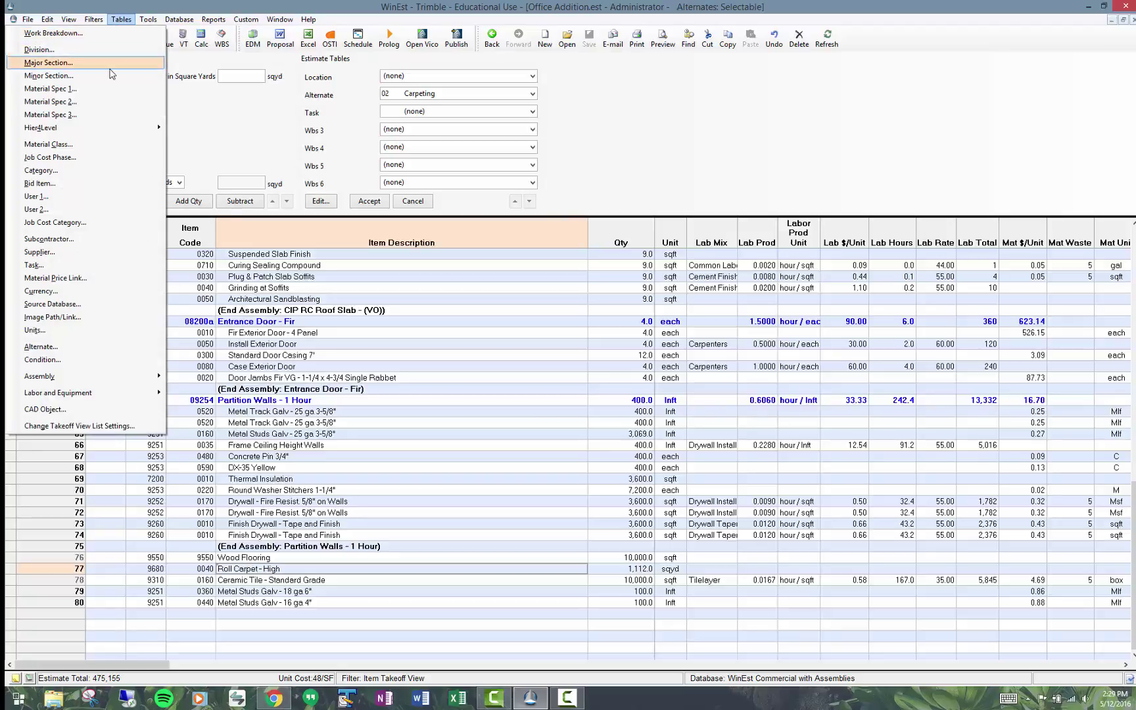
click(86, 347)
drag(630, 190, 432, 142)
click(257, 229)
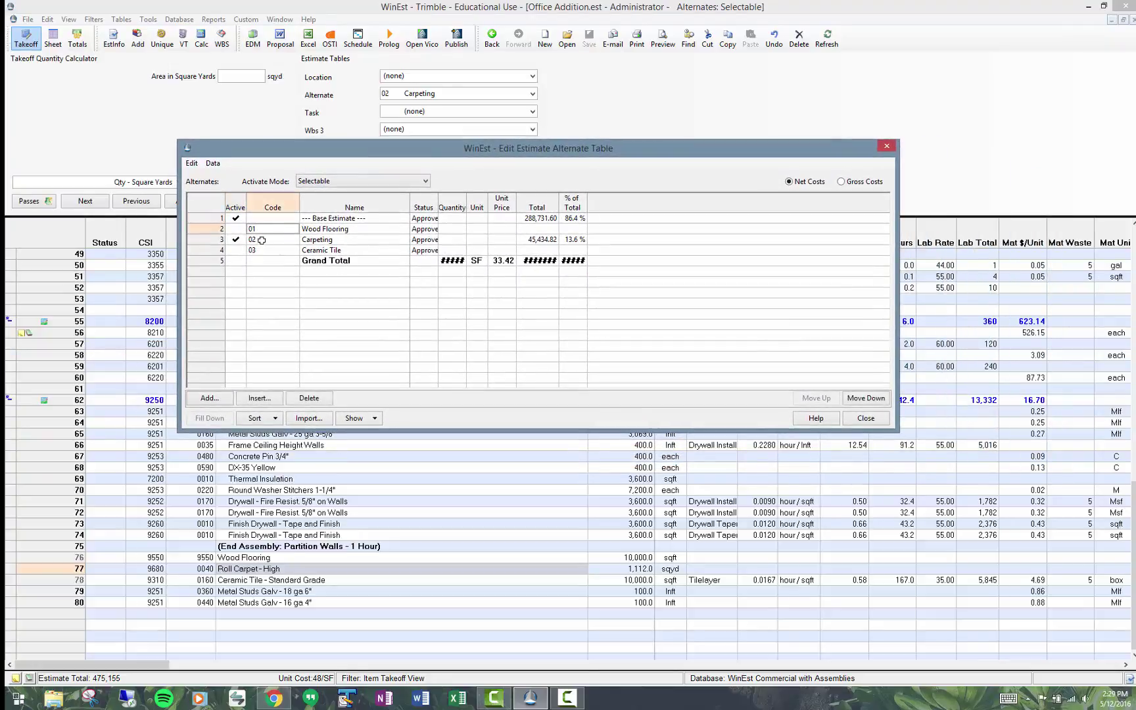
click(261, 240)
click(354, 228)
click(353, 239)
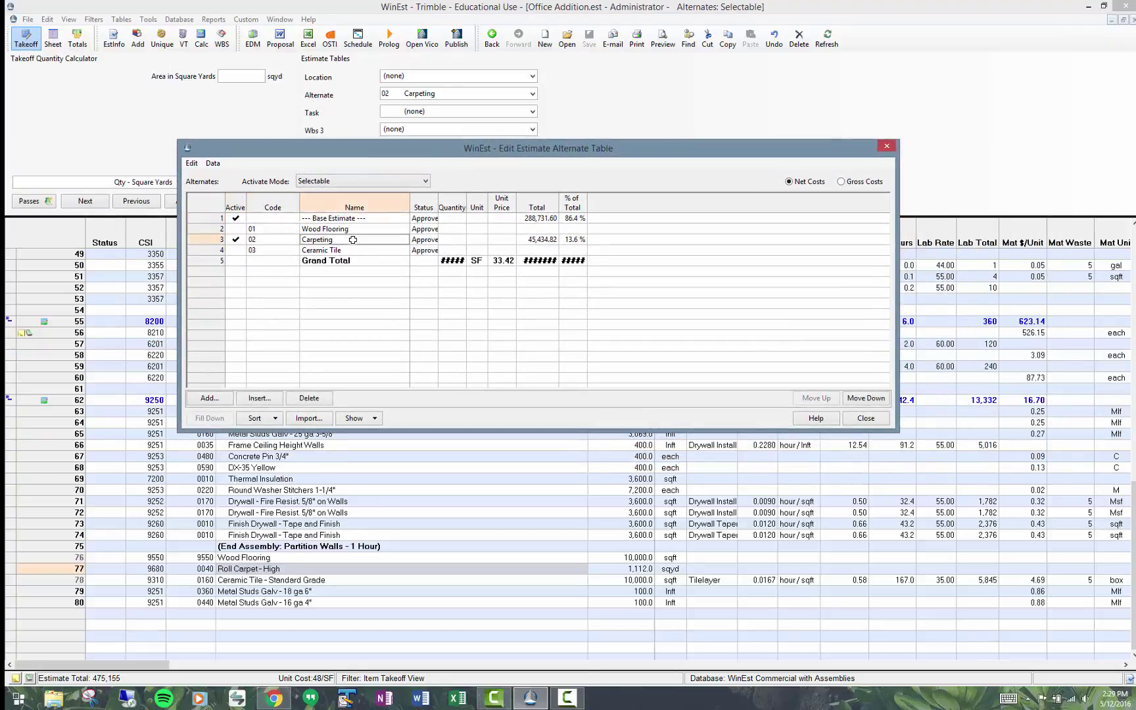
click(356, 250)
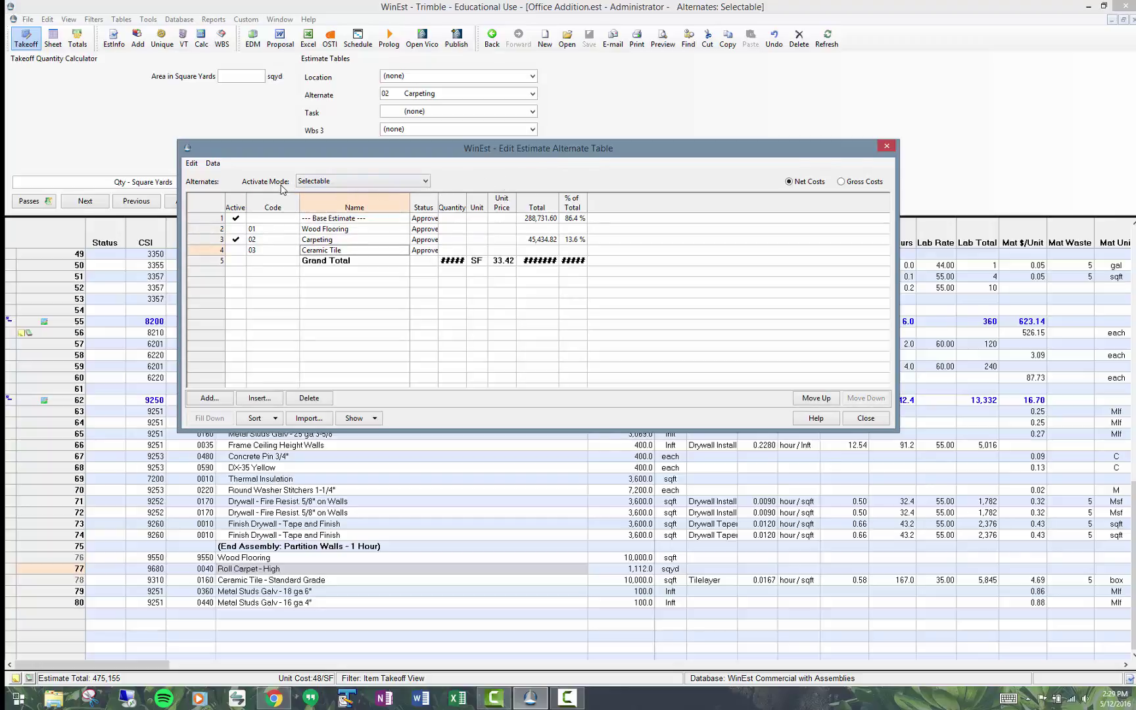
click(426, 182)
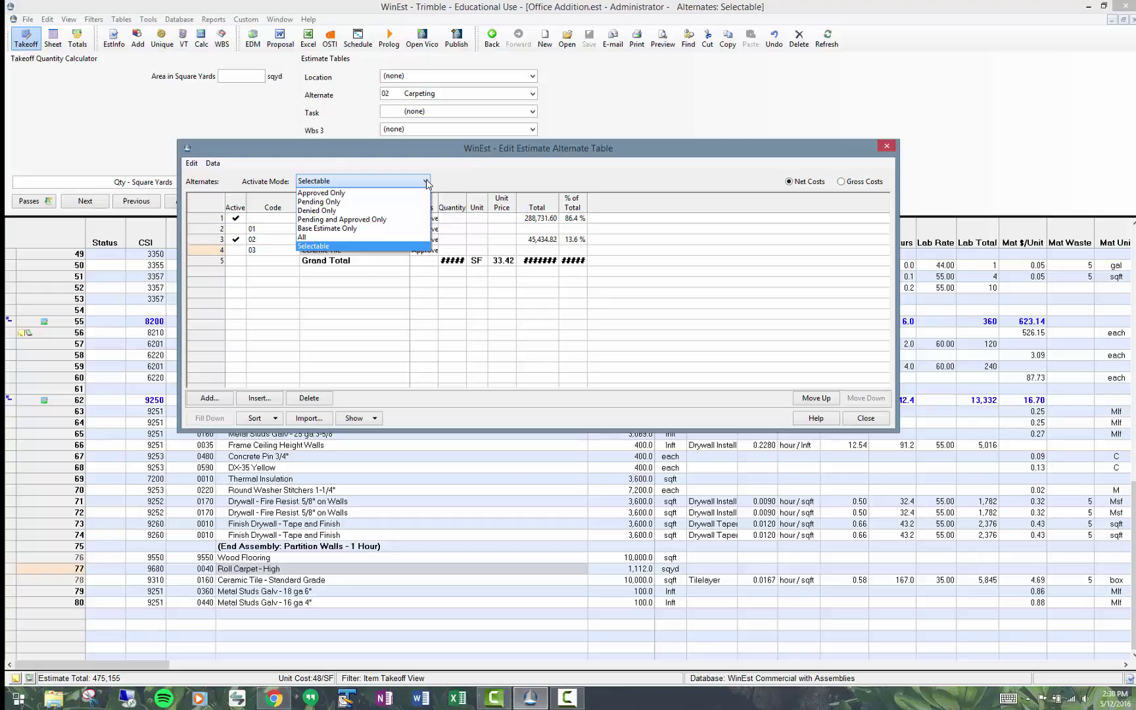
click(525, 178)
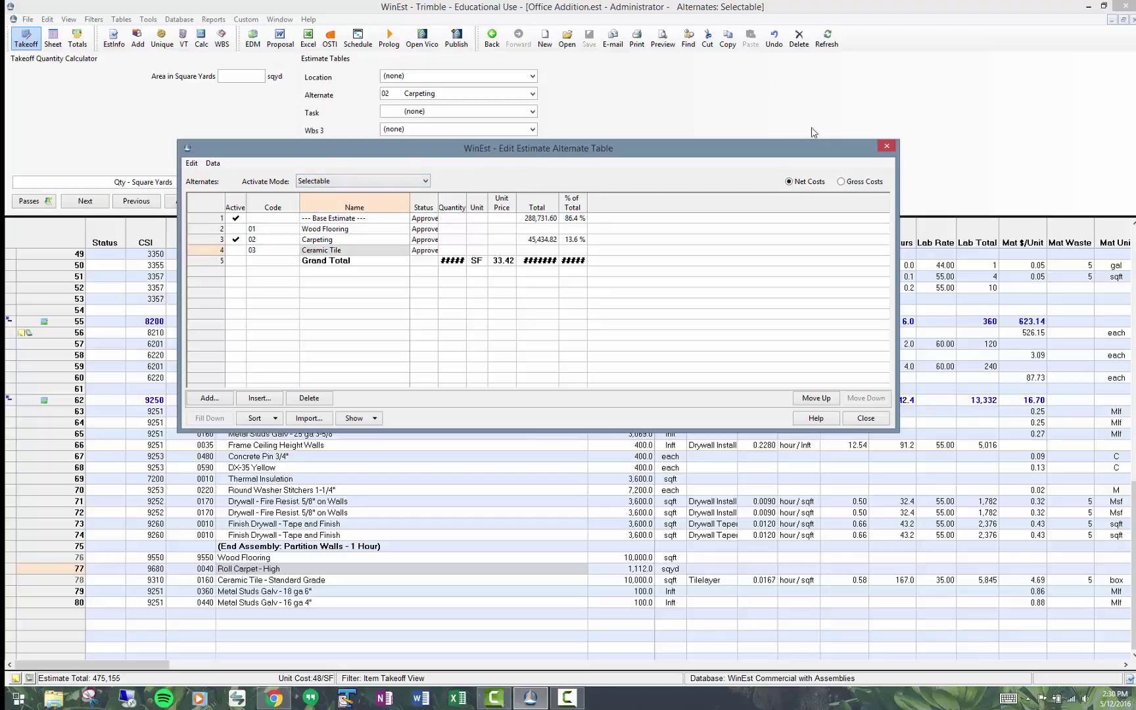
click(876, 419)
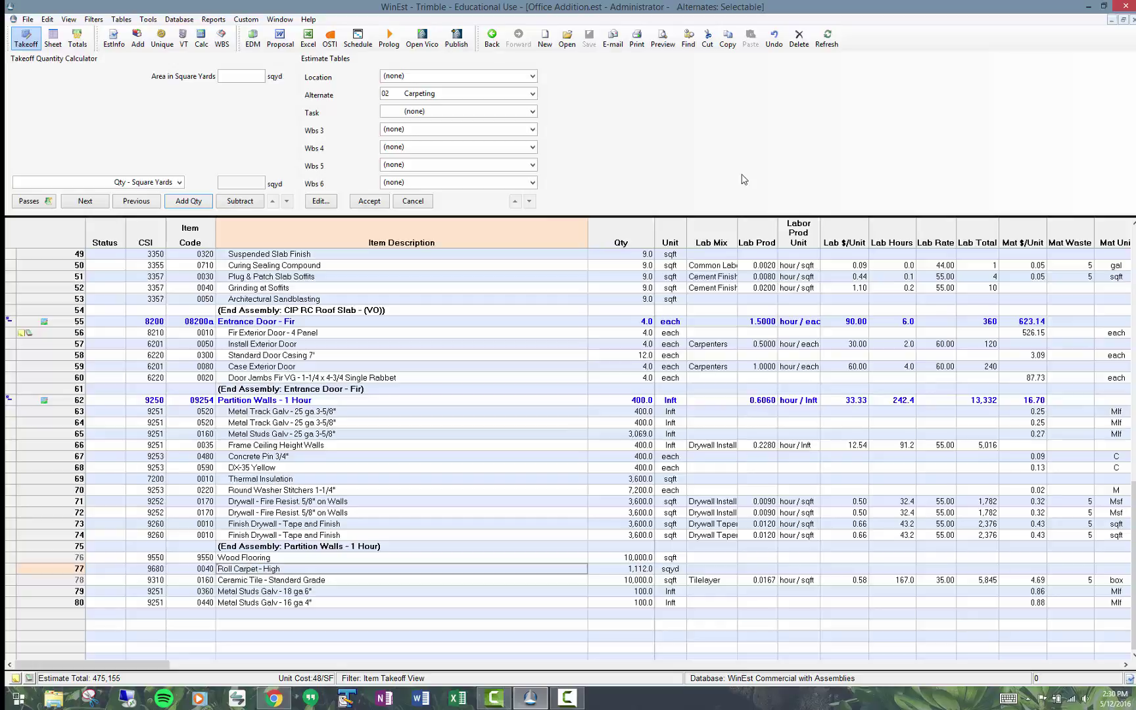
Inspect the Wood Flooring, roll carpet and ceramic tile items to check their alternates.
click(276, 559)
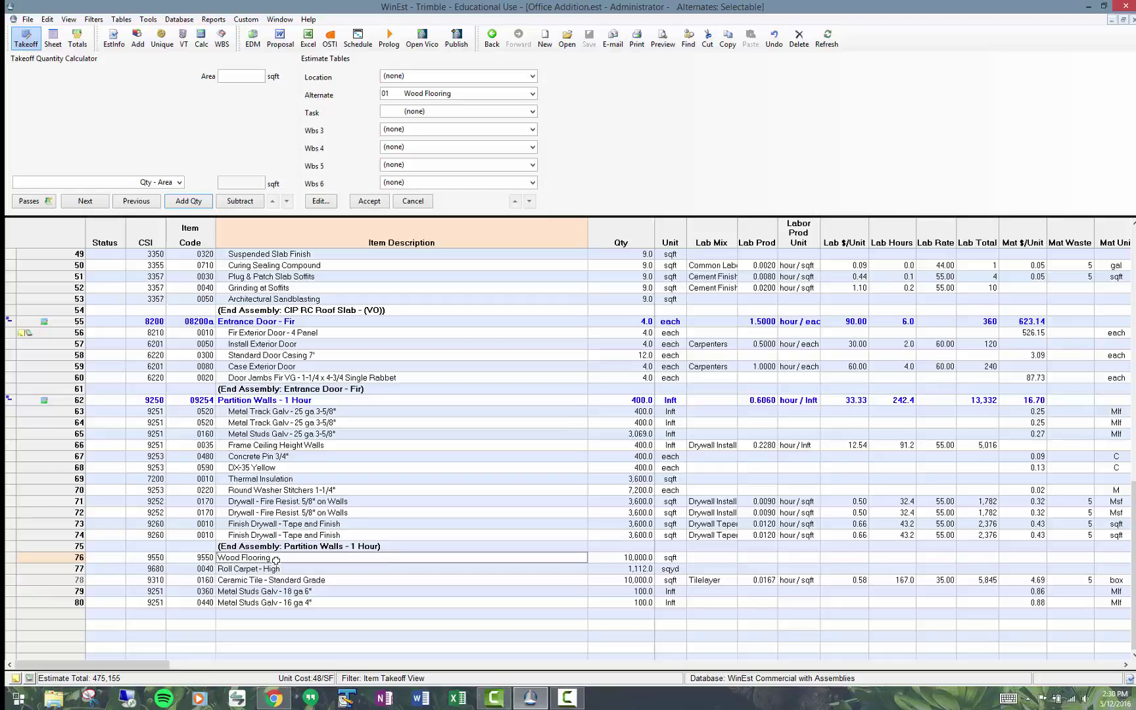
click(276, 570)
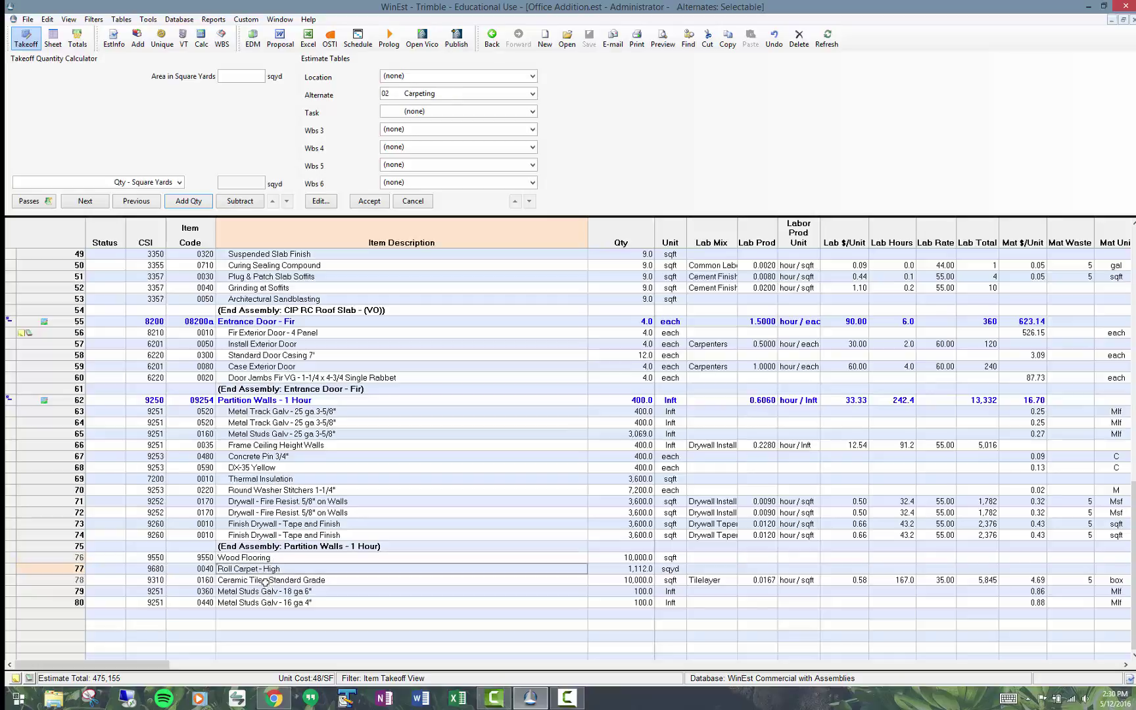
click(266, 581)
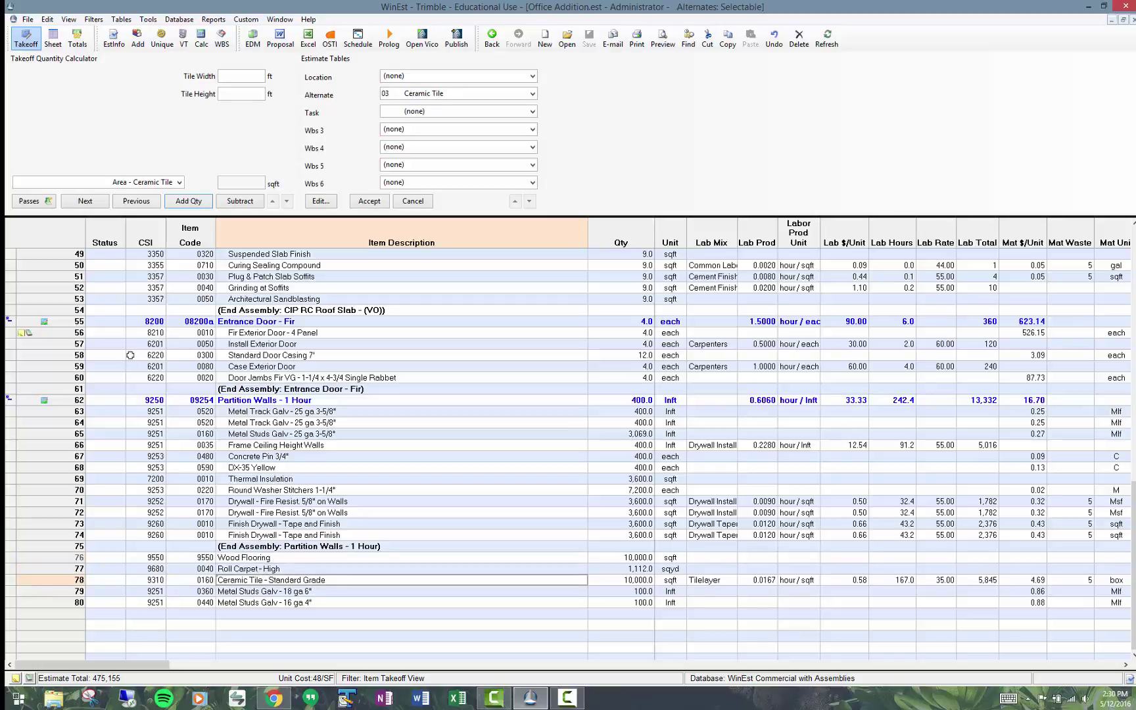
Insert an Alternate Name filter column beside the Status column.
right_click(104, 235)
click(136, 242)
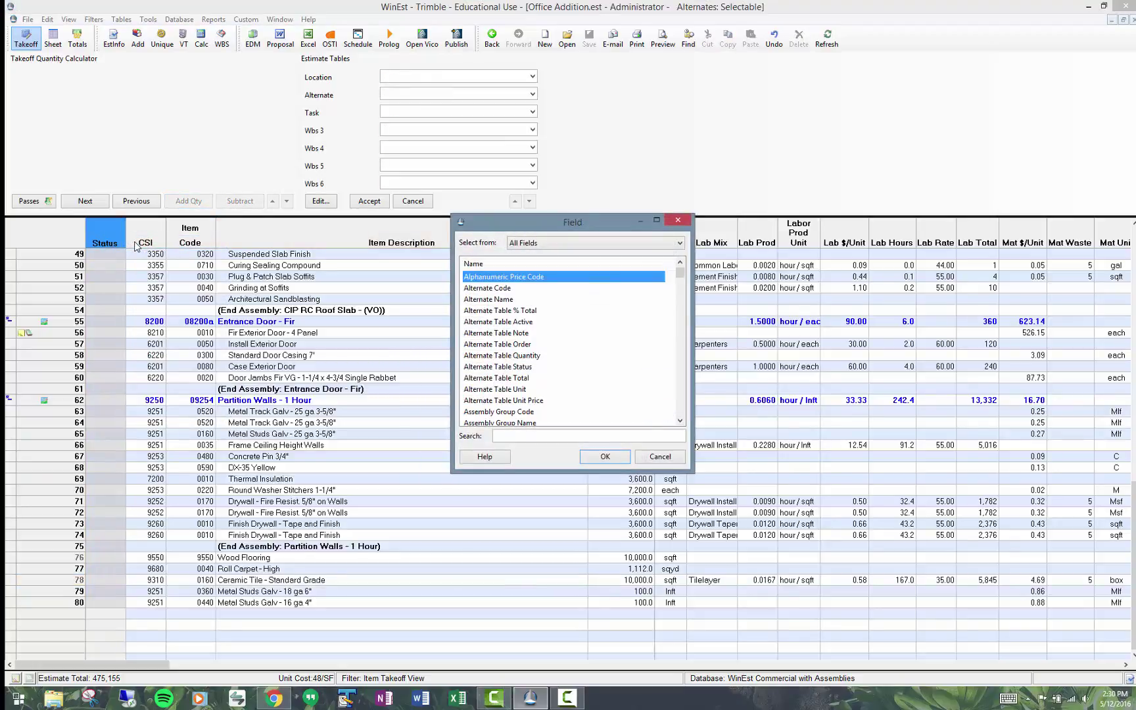
double_click(484, 300)
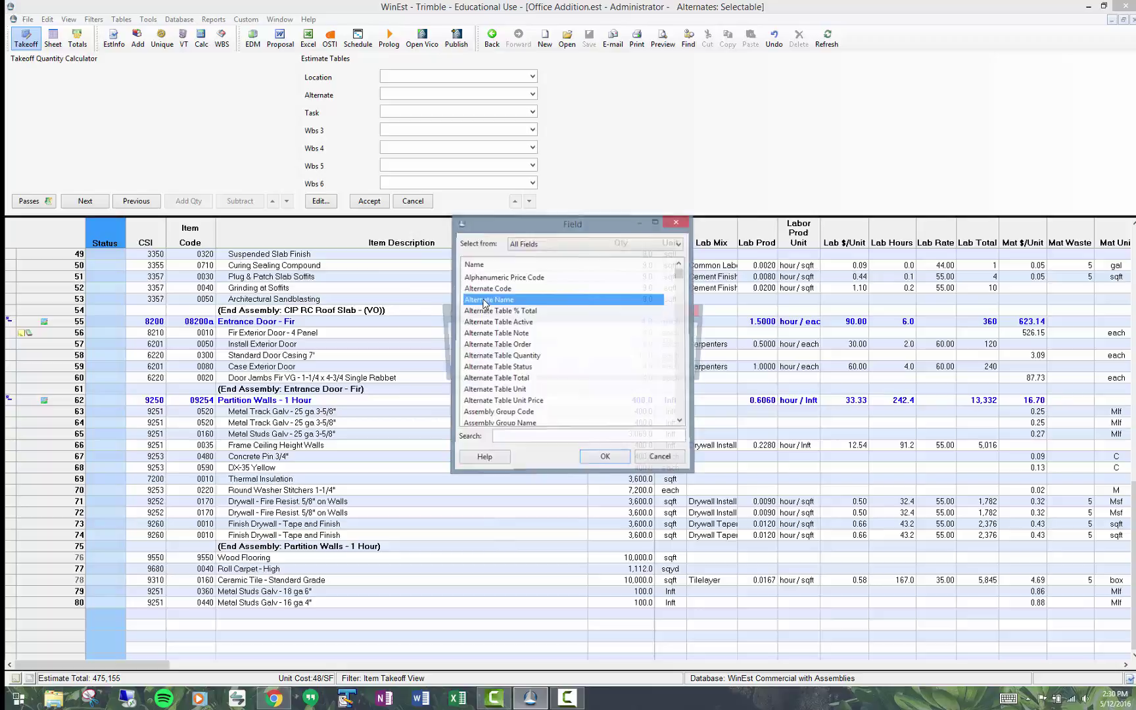
click(682, 339)
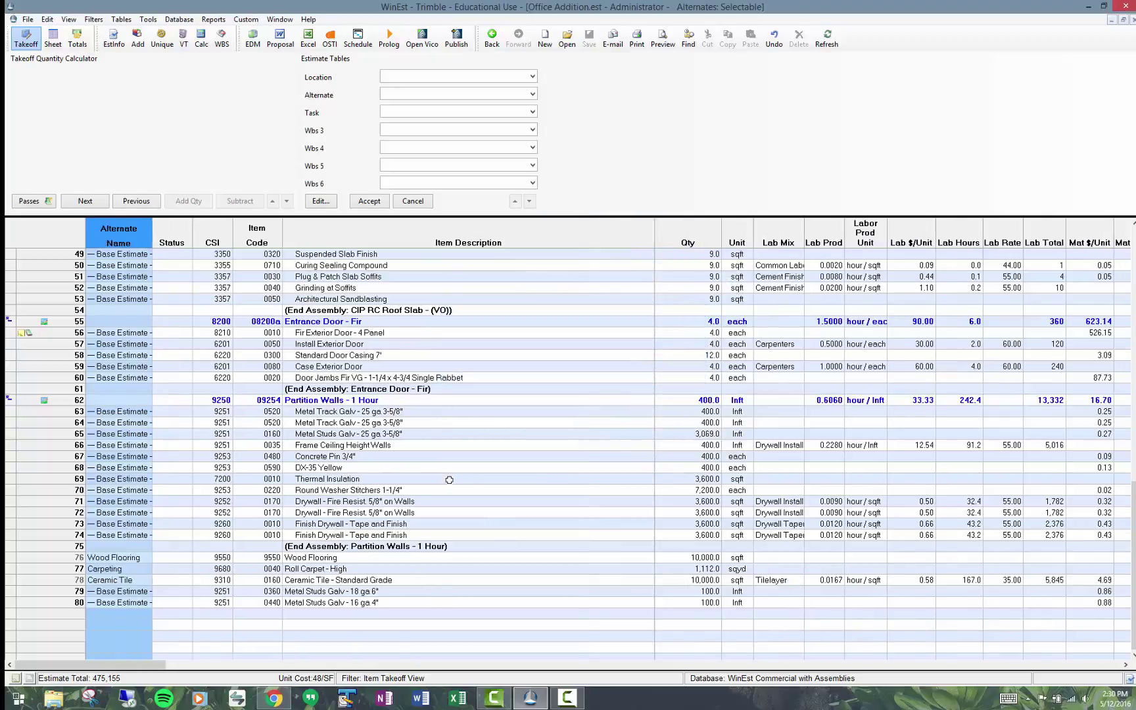
Verify rows 76–78 show Wood Flooring, Carpeting and Ceramic Tile in the Alternate Name column.
click(73, 559)
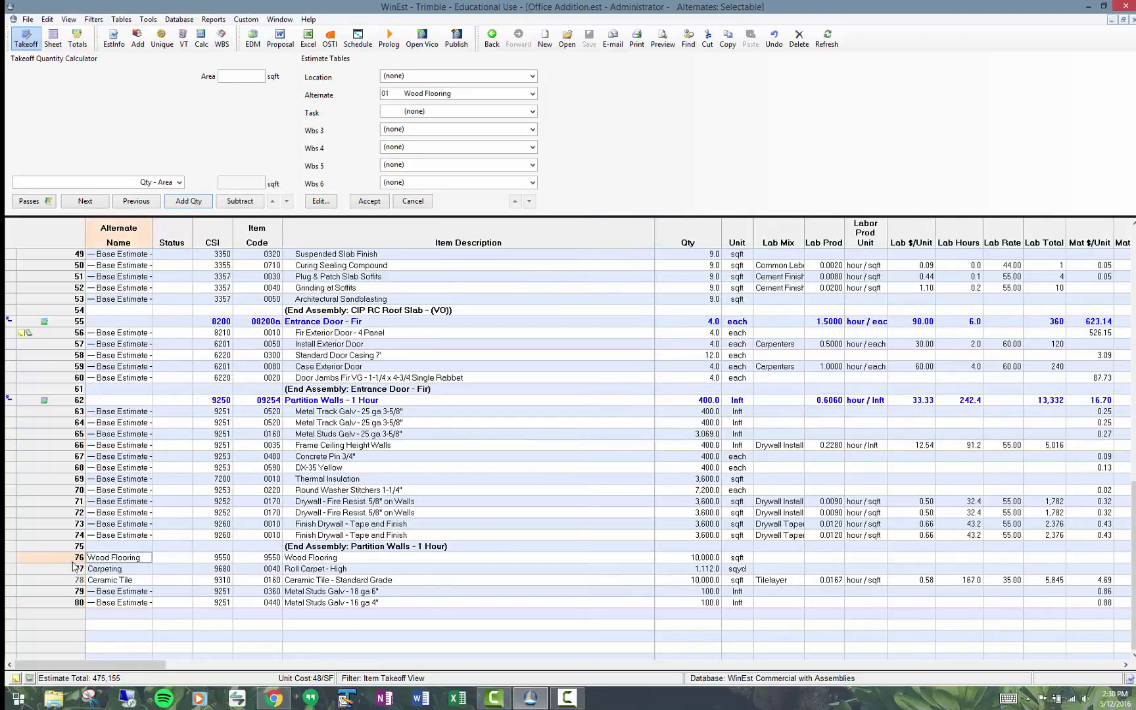
click(74, 568)
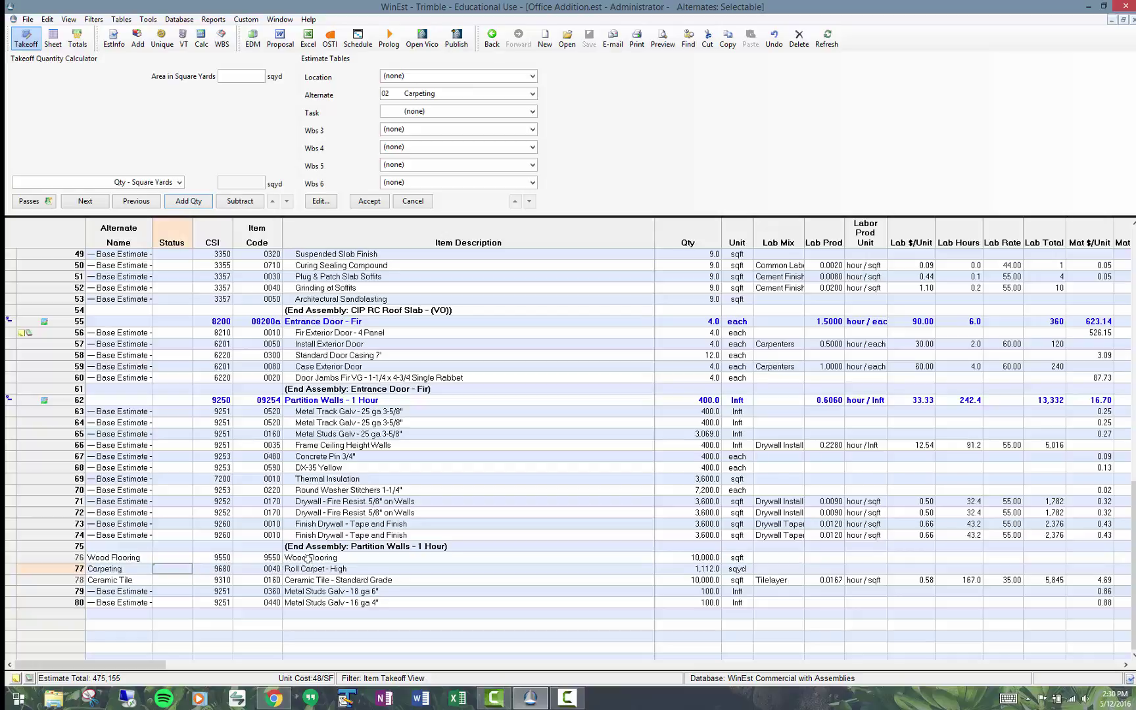
drag(307, 559, 312, 578)
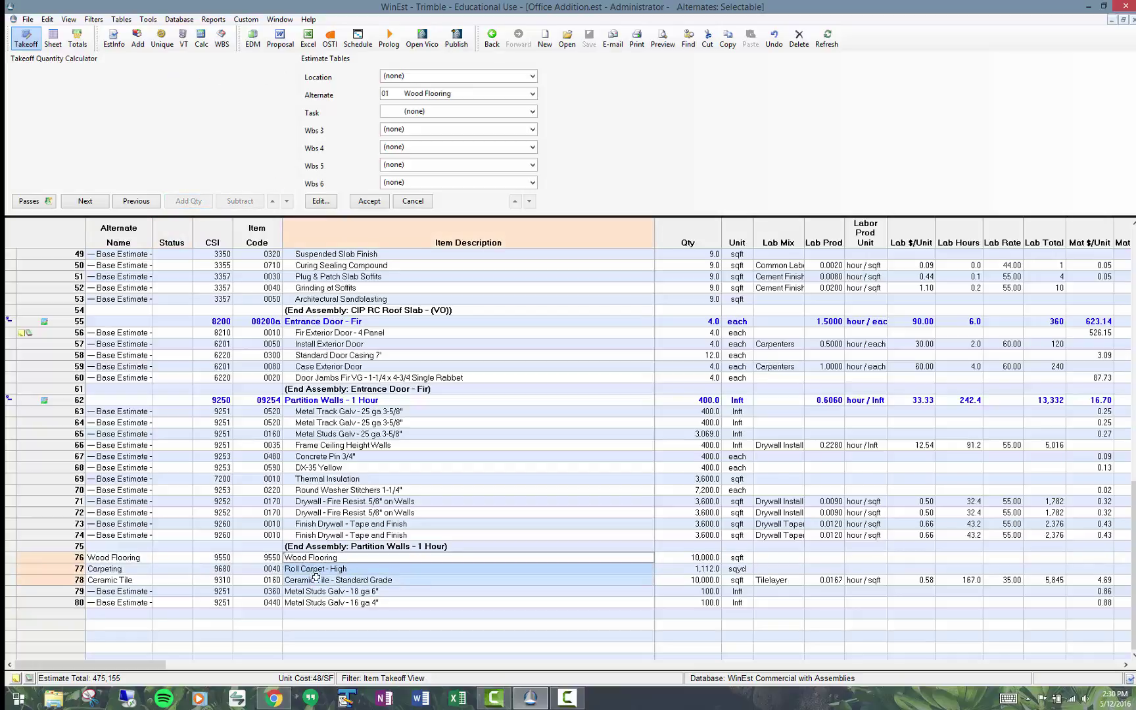
click(322, 582)
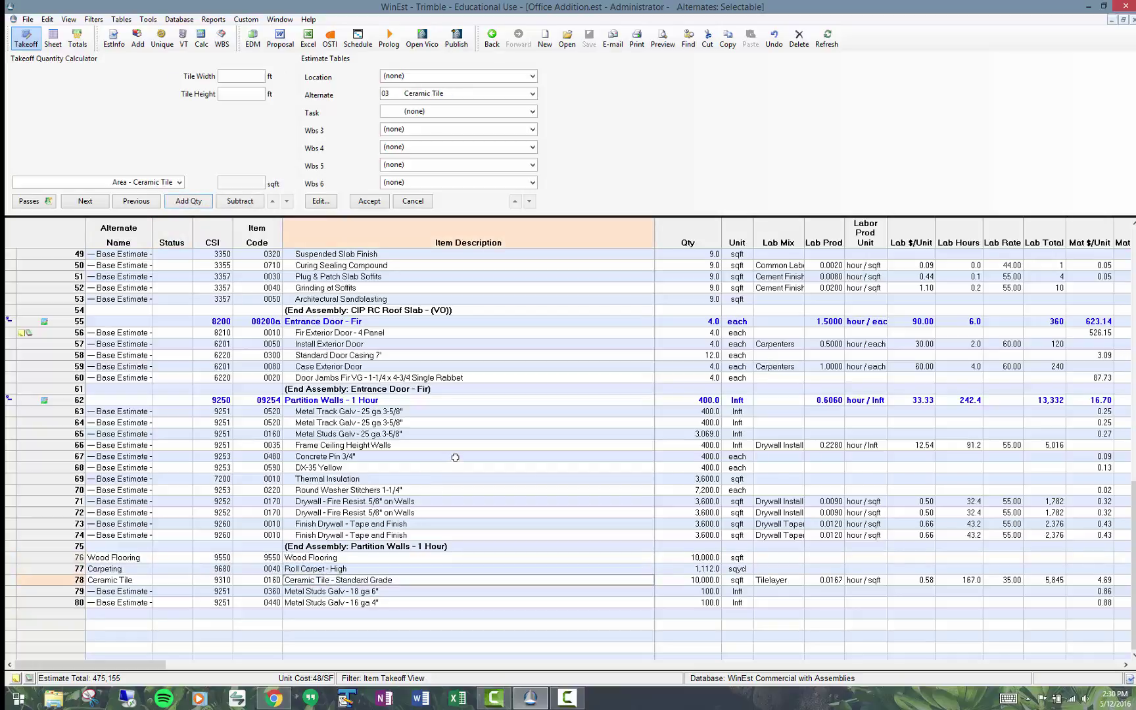
Activate Base Estimate and 02 Carpeting alternates, bringing the estimate total to 475,155.
right_click(455, 457)
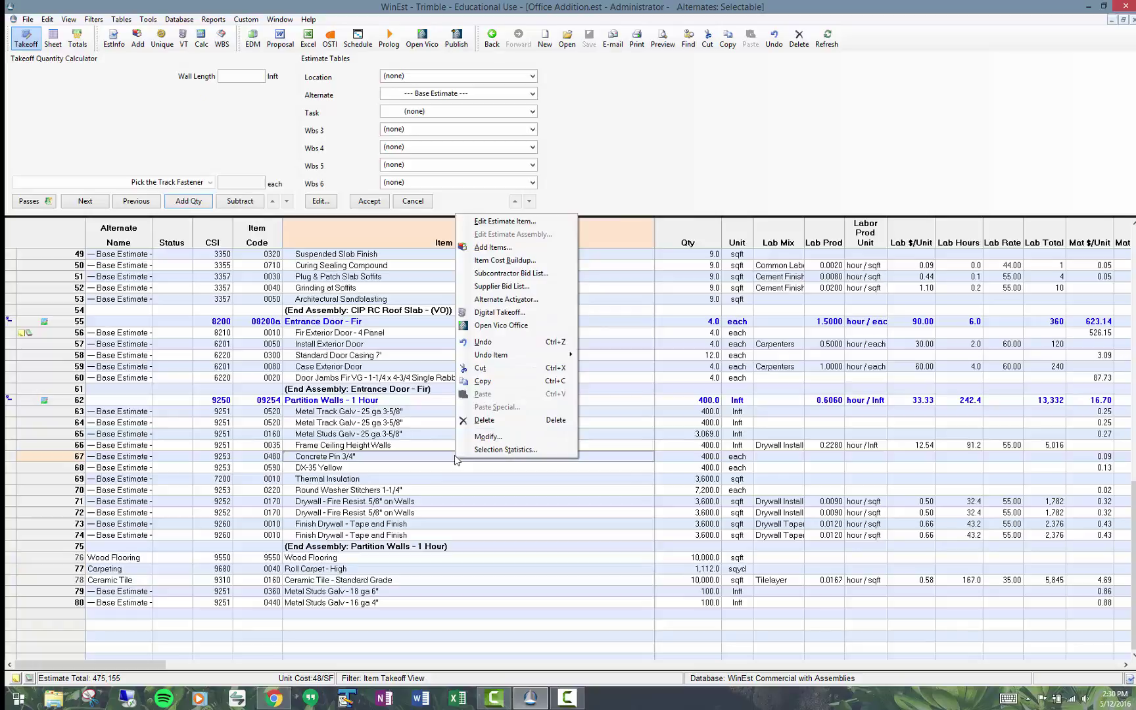
click(508, 300)
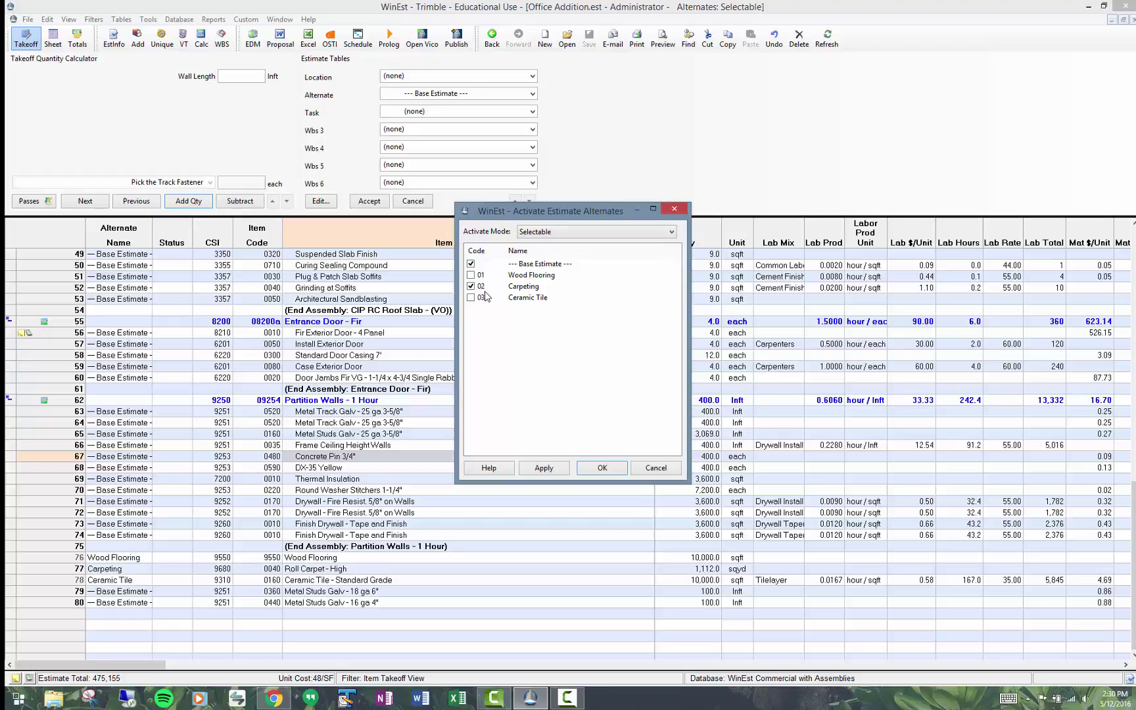
click(601, 468)
click(360, 502)
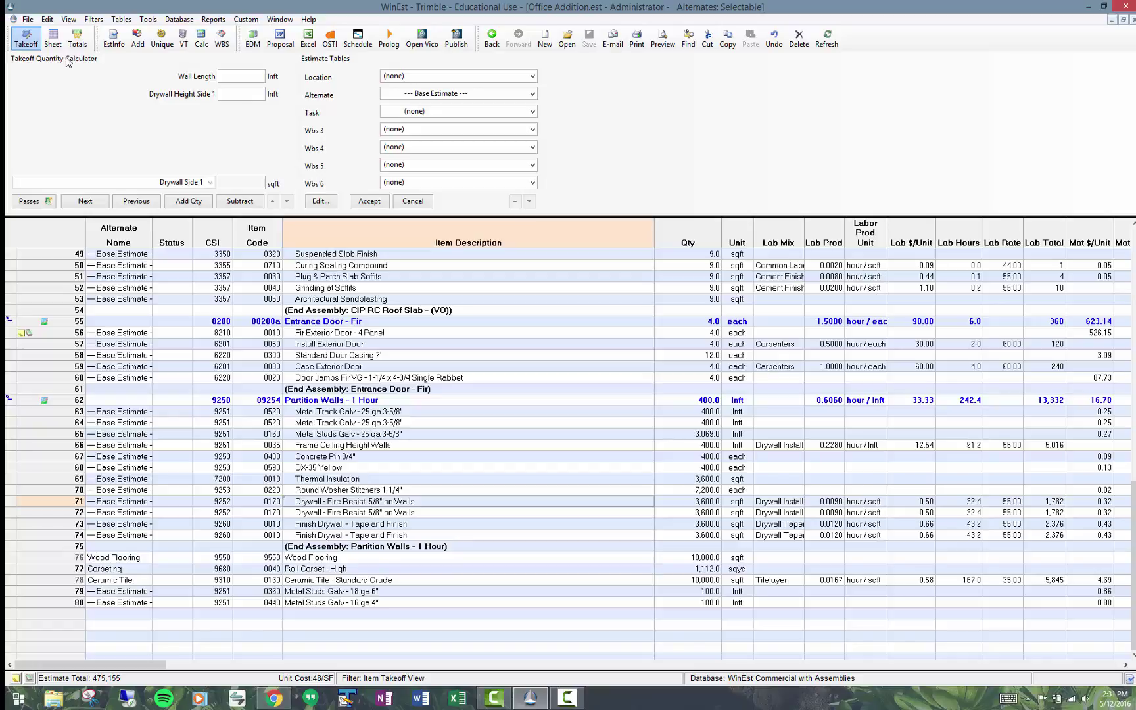
Show Alt Standard totals: Base Estimate 407,053 and Carpeting 68,102 with taxes.
click(79, 41)
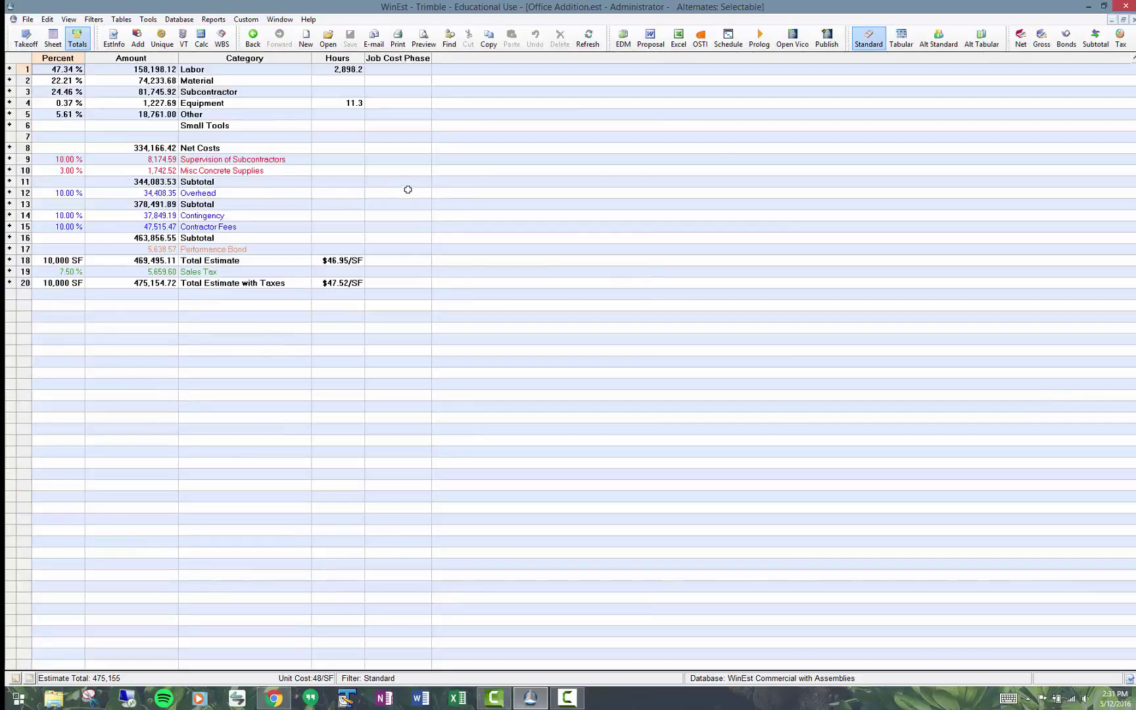
click(938, 43)
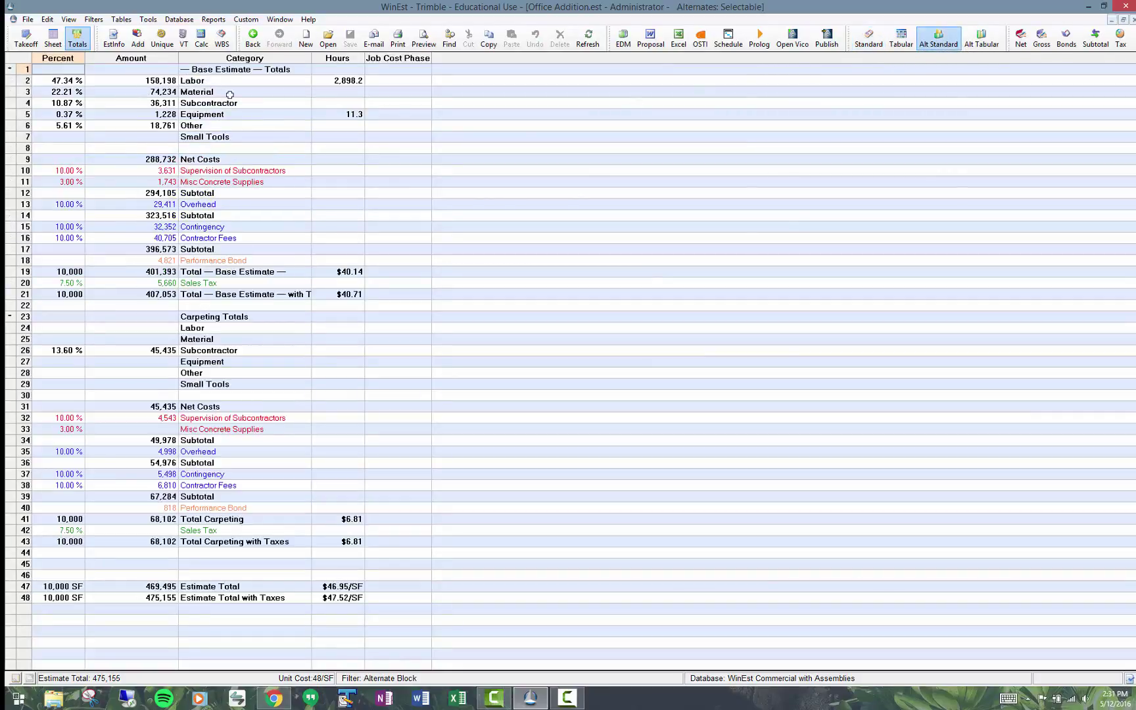
click(217, 70)
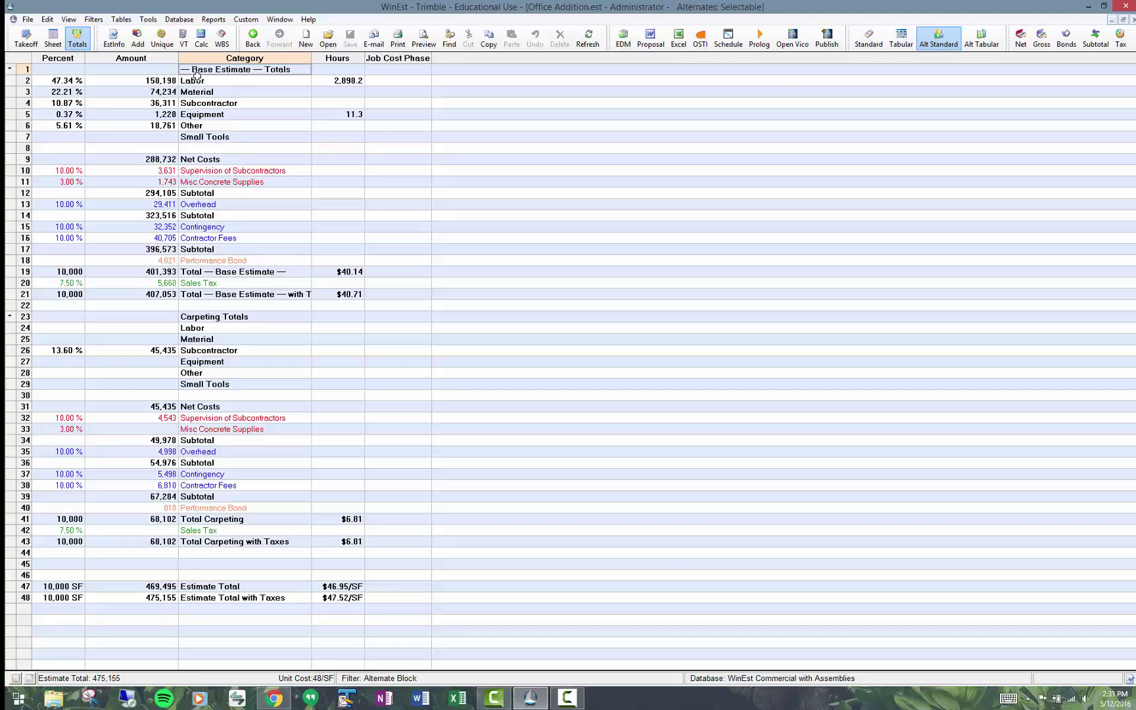
drag(198, 70, 215, 540)
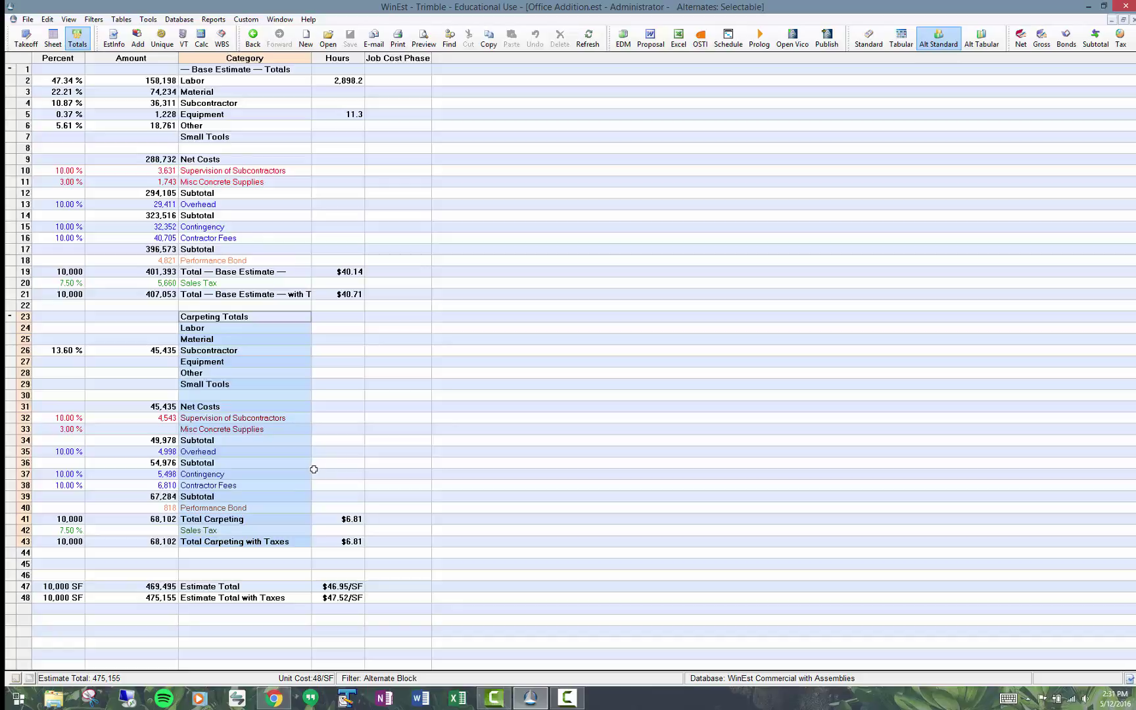
right_click(393, 340)
click(430, 403)
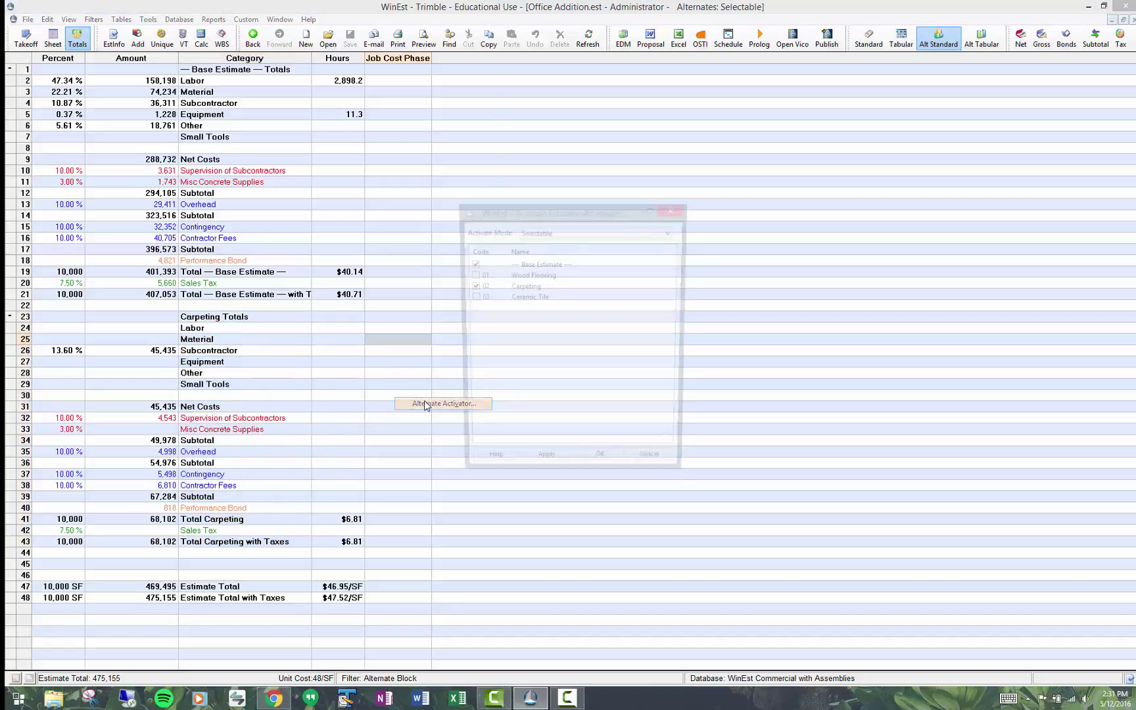
click(470, 264)
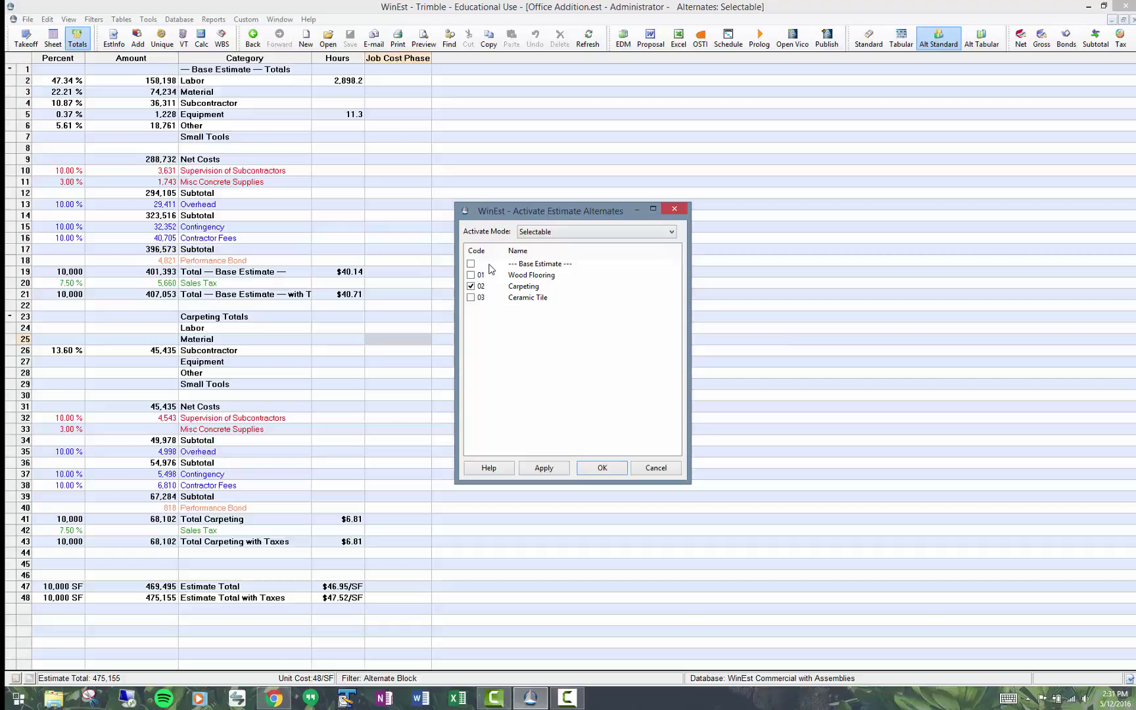
click(471, 274)
click(471, 286)
click(553, 469)
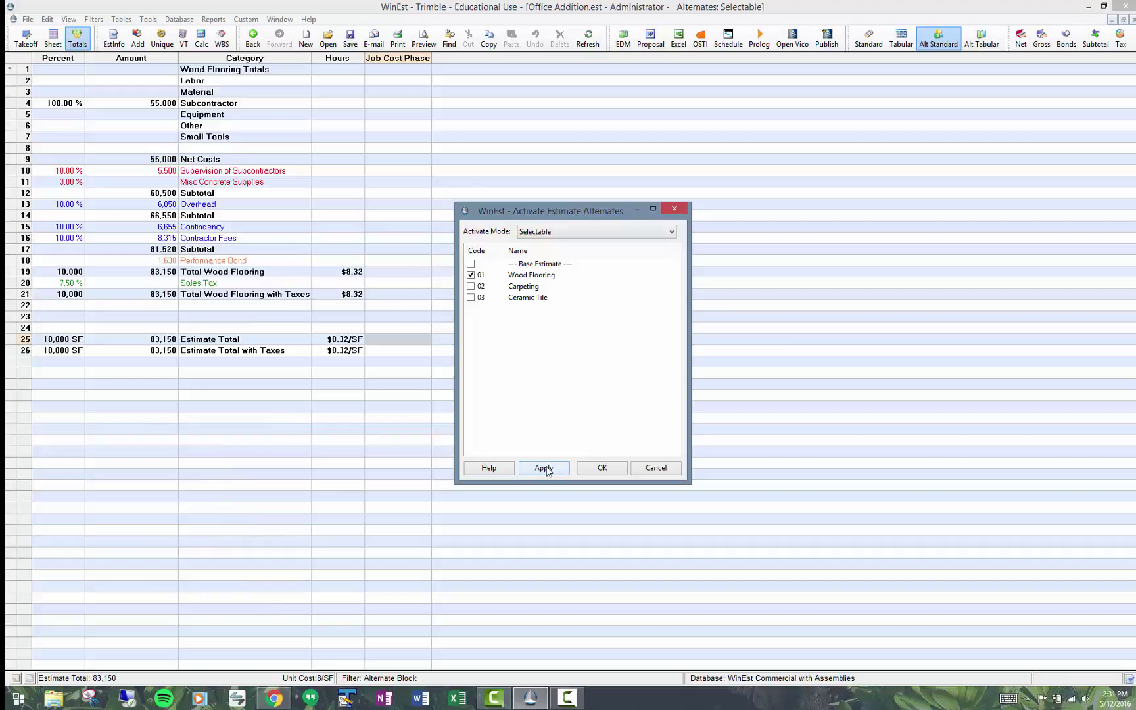
click(472, 286)
click(473, 275)
click(562, 469)
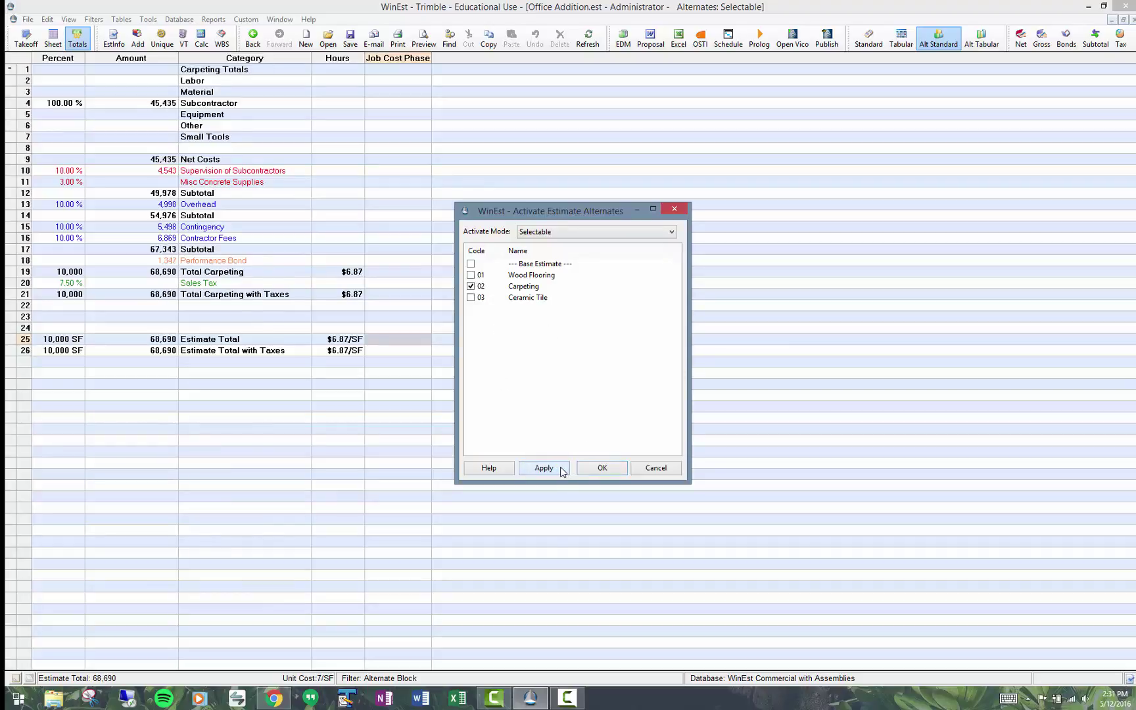
click(471, 297)
click(470, 286)
click(544, 470)
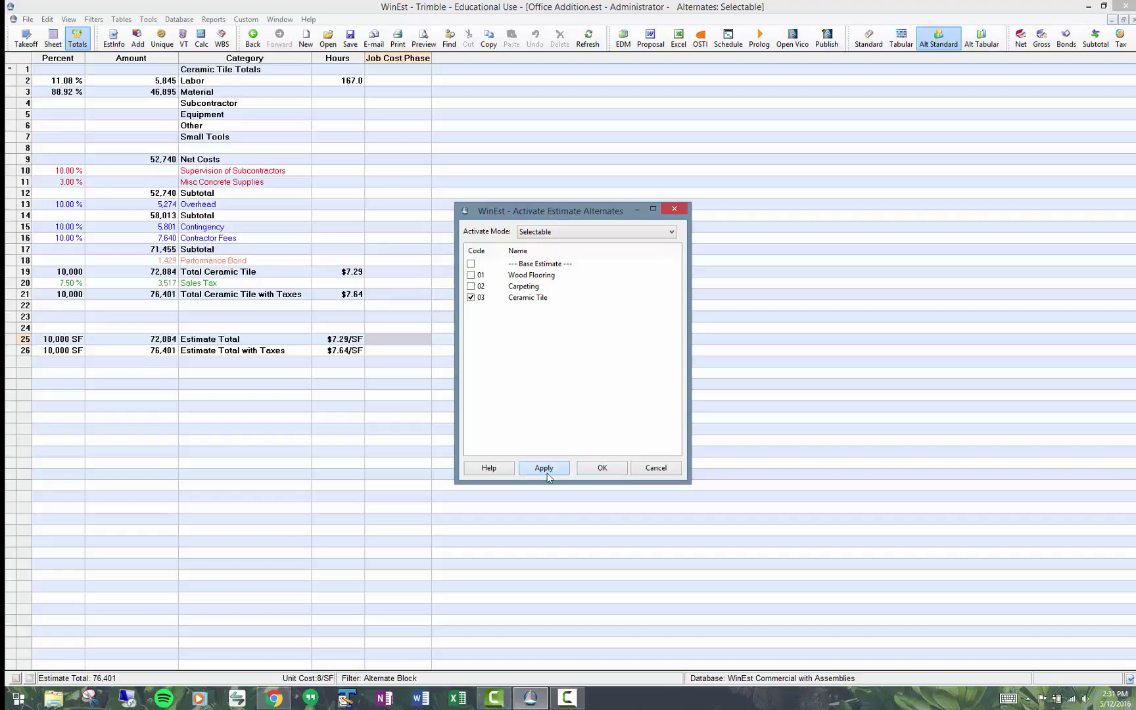
click(471, 287)
click(470, 297)
click(470, 263)
click(618, 467)
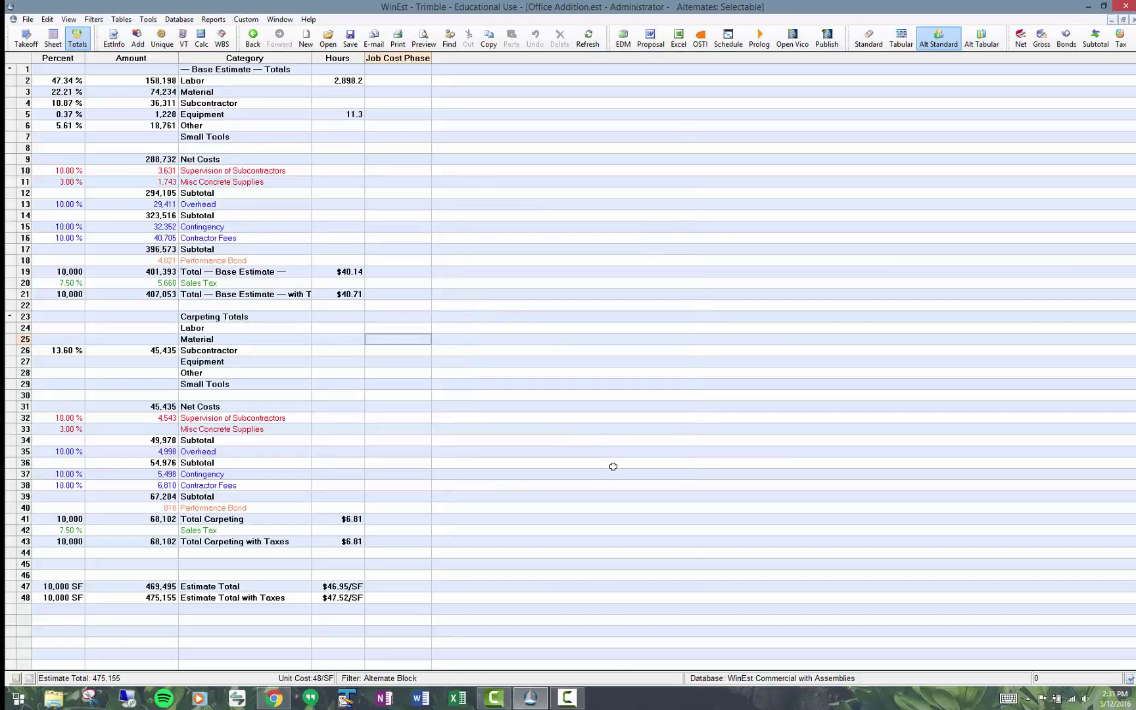
click(52, 40)
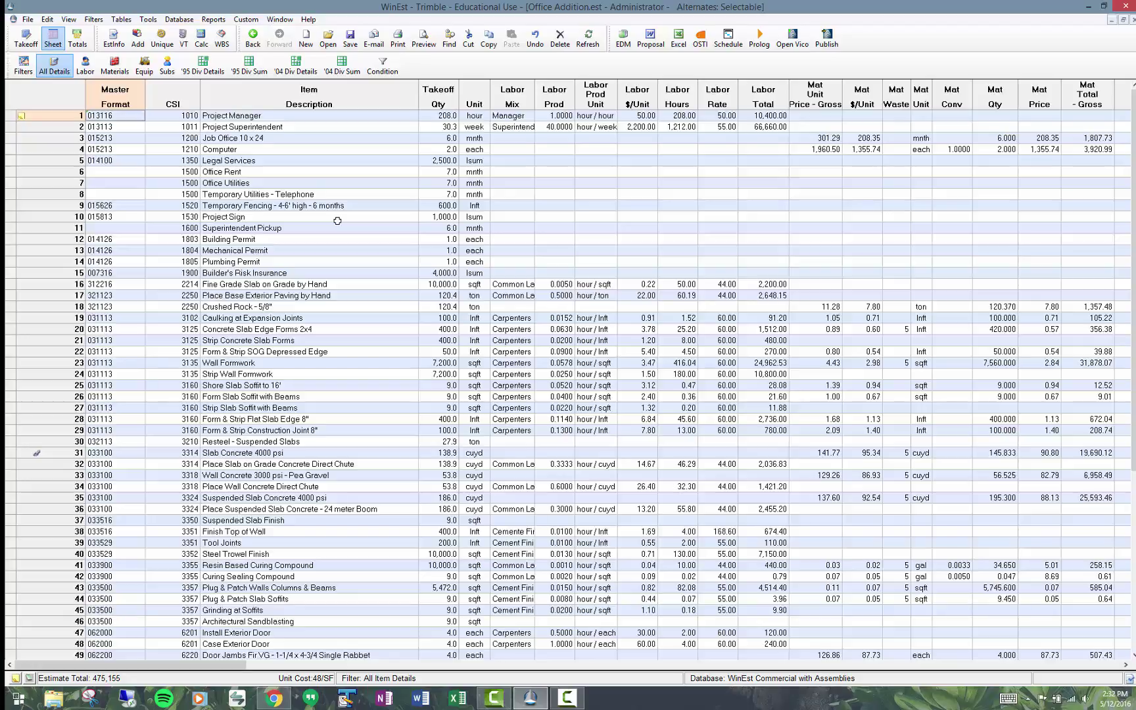
click(26, 40)
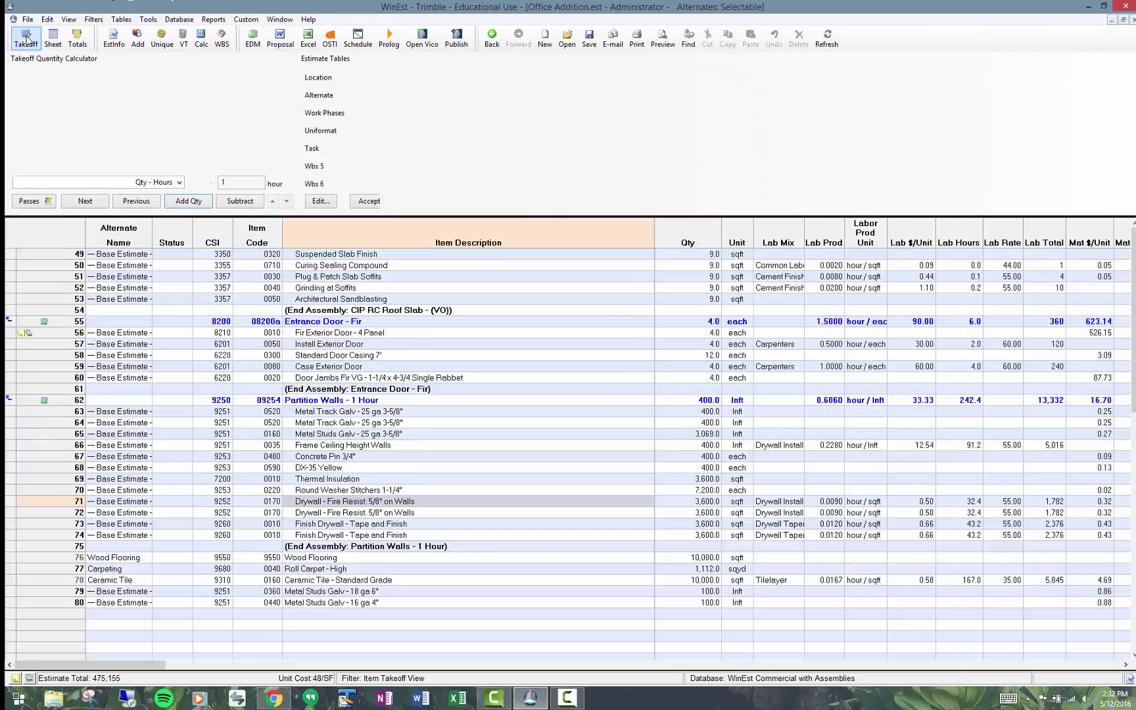
click(121, 19)
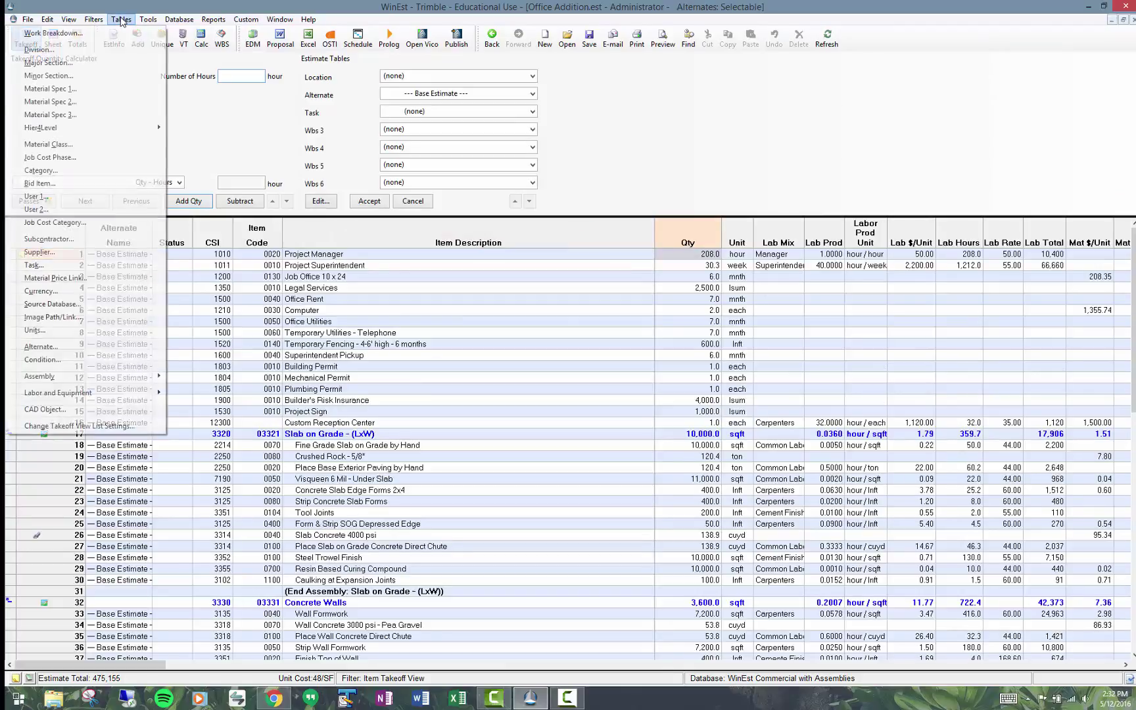
click(110, 348)
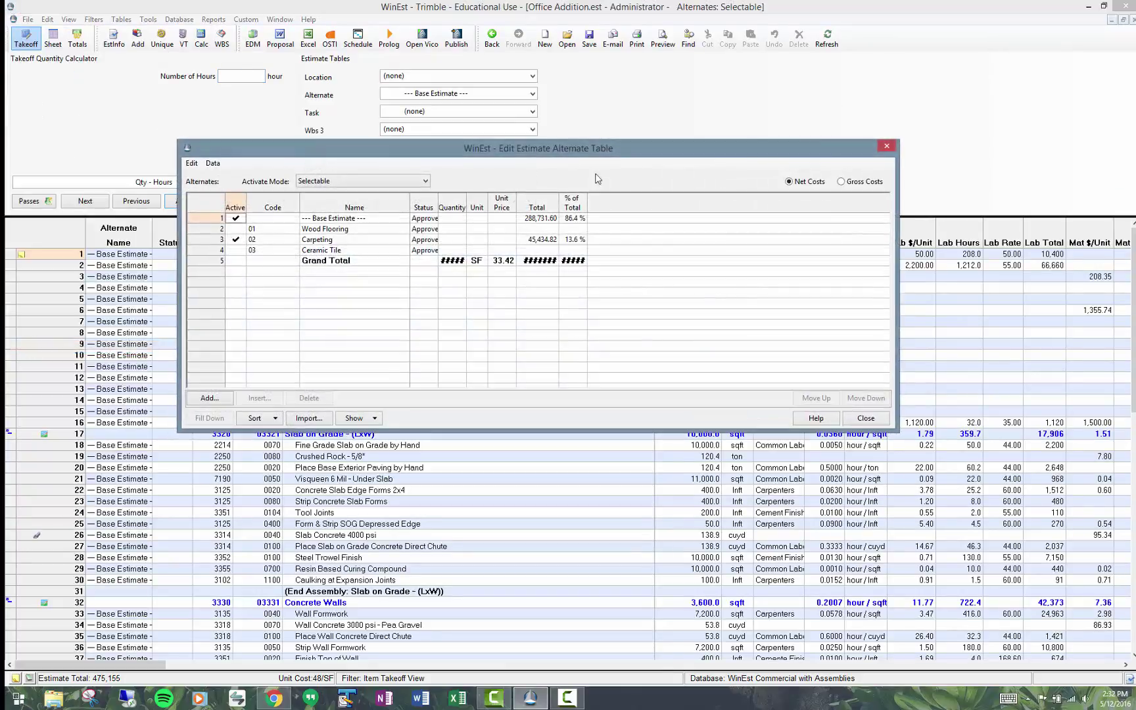
click(886, 146)
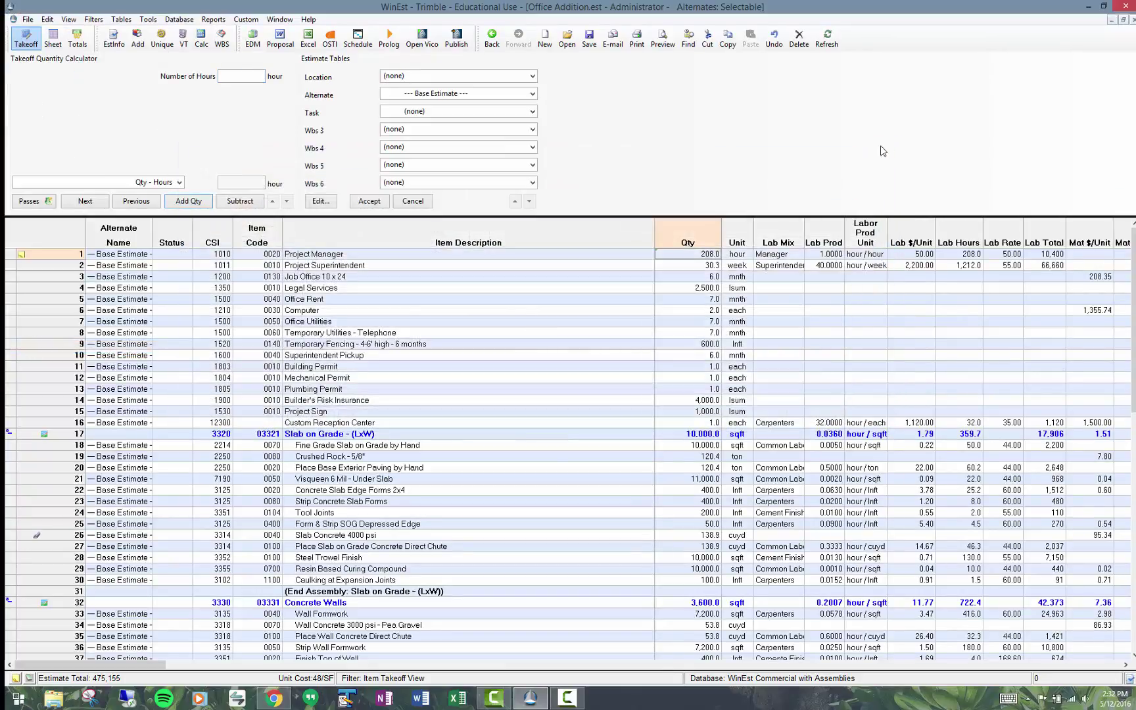
click(83, 41)
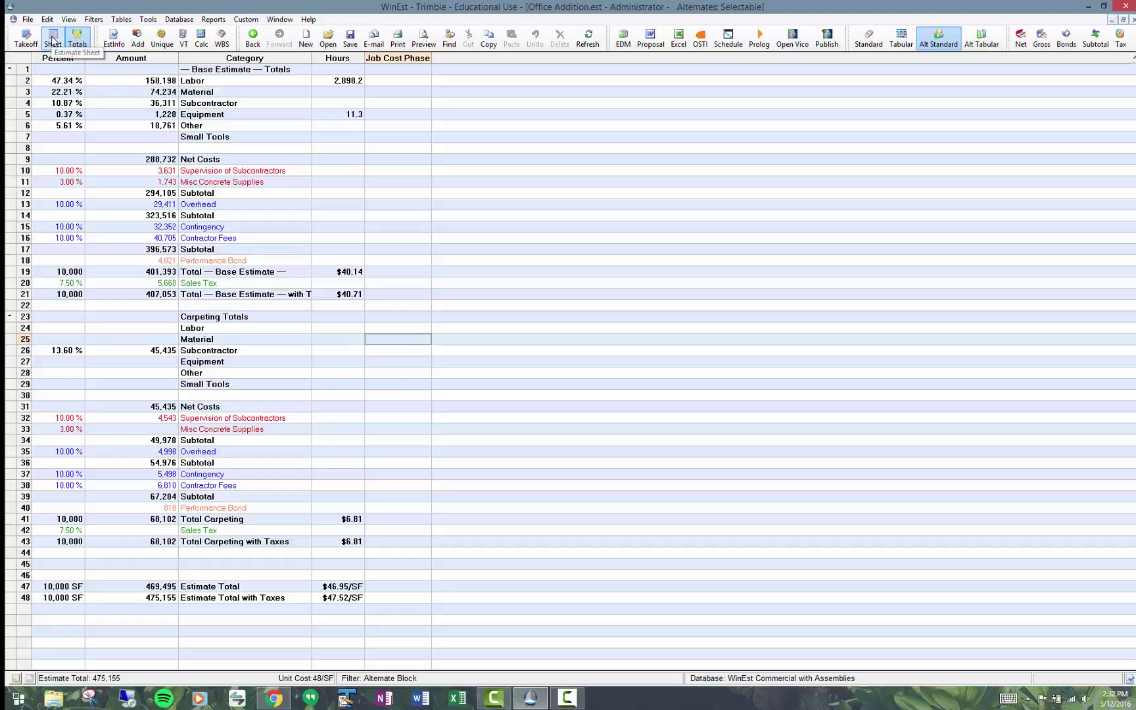
Apply the Alternate - Details sheet filter to show Base Estimate 288,731.60 and Carpeting 45,434.82 subtotals.
click(53, 39)
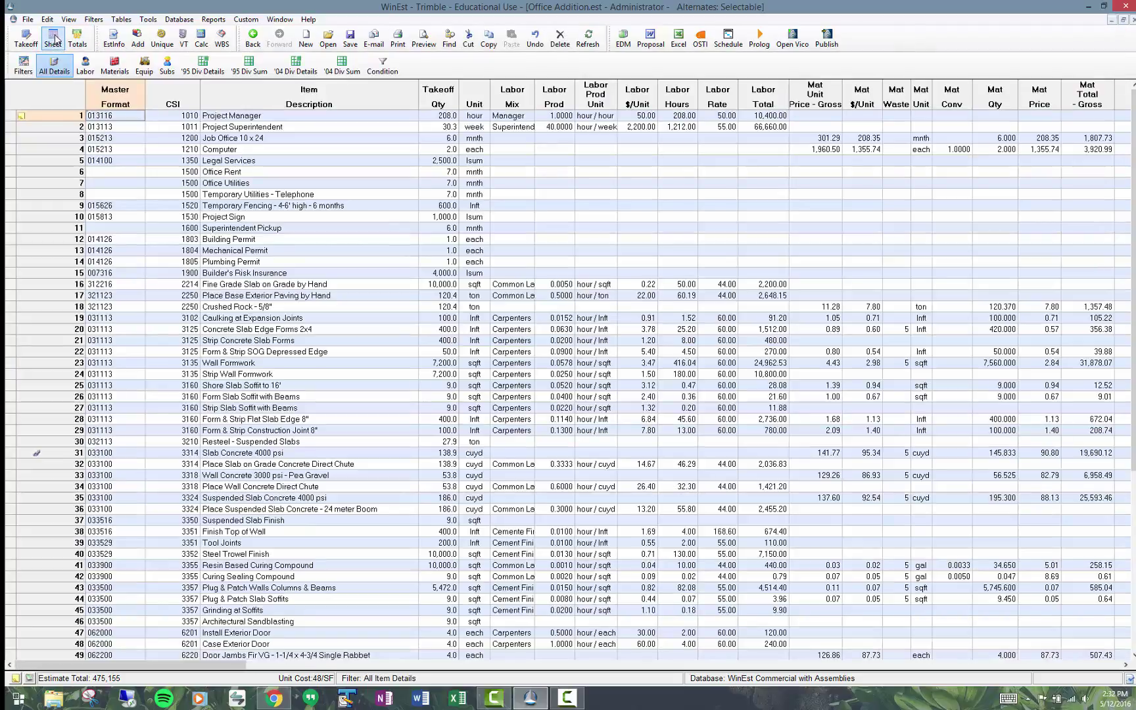
click(23, 65)
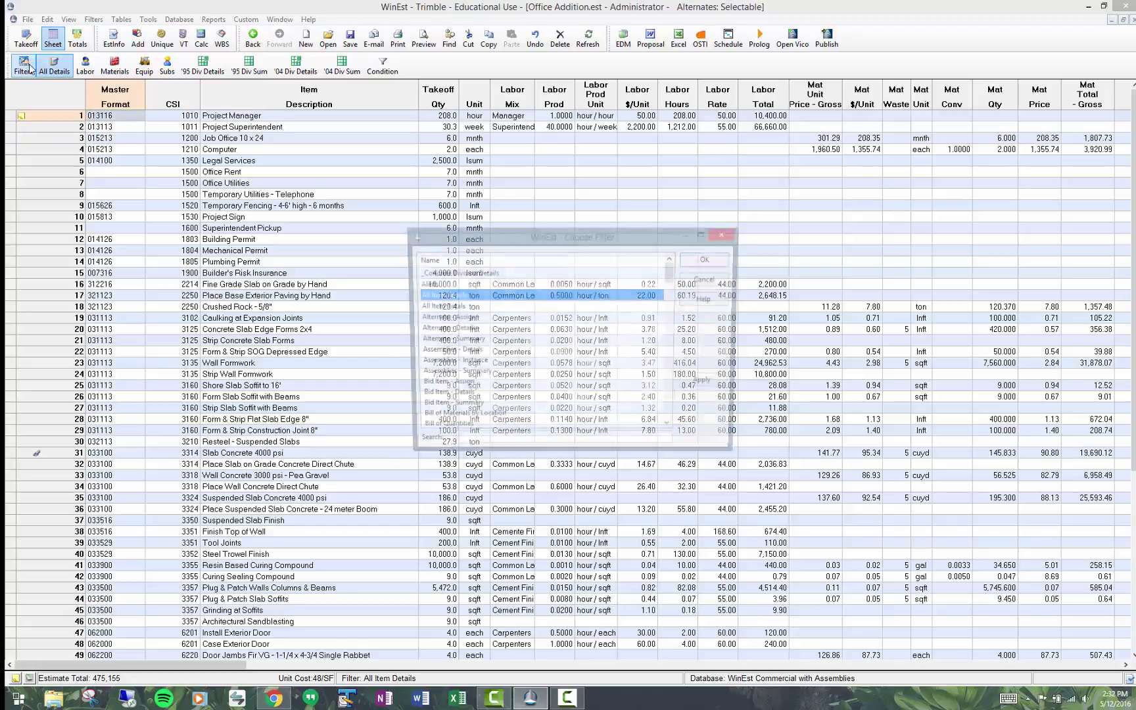
double_click(455, 329)
click(453, 322)
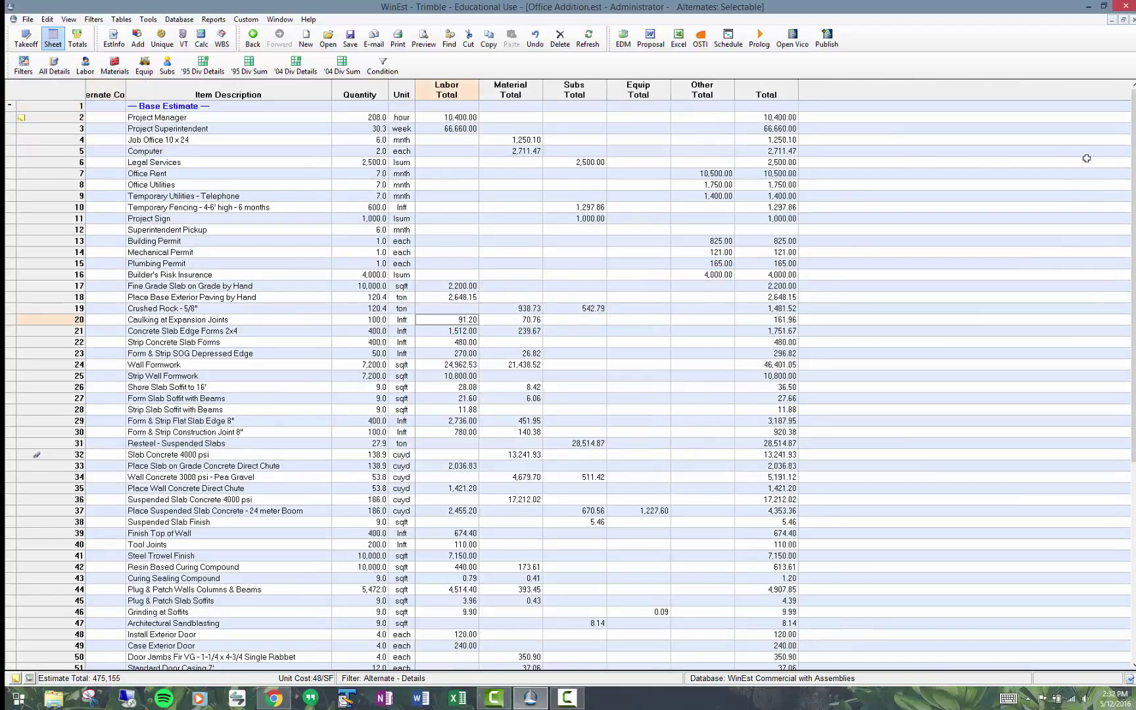
drag(1130, 180, 1131, 213)
scroll(265, 577, down, 8)
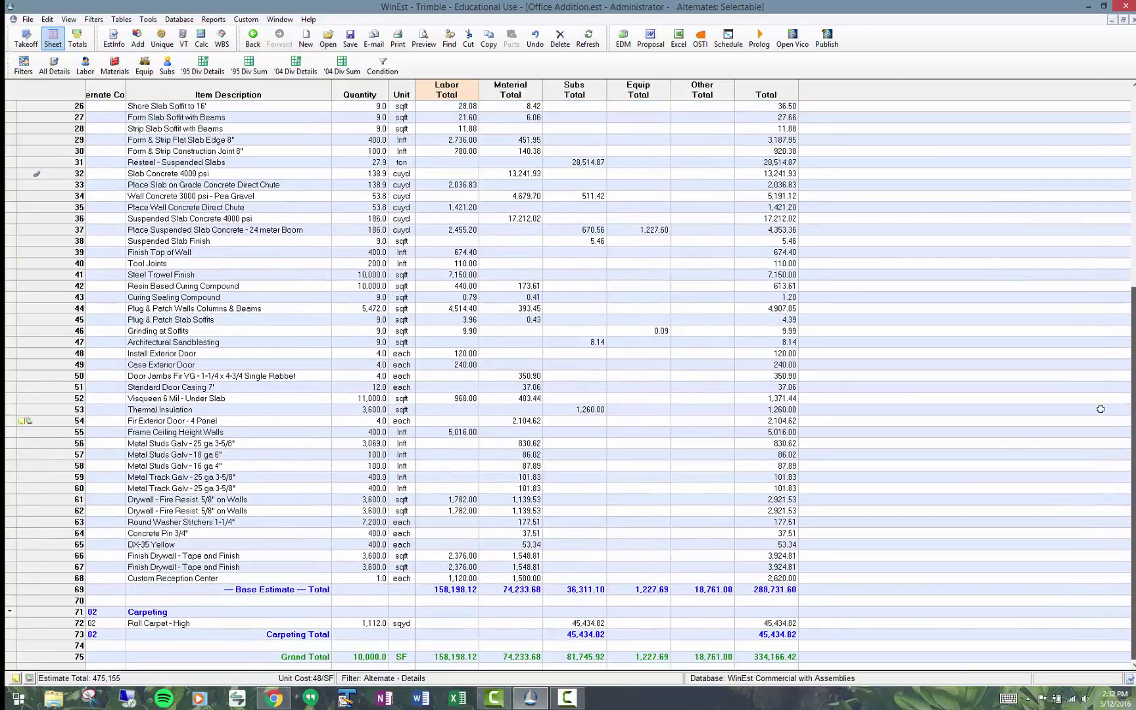